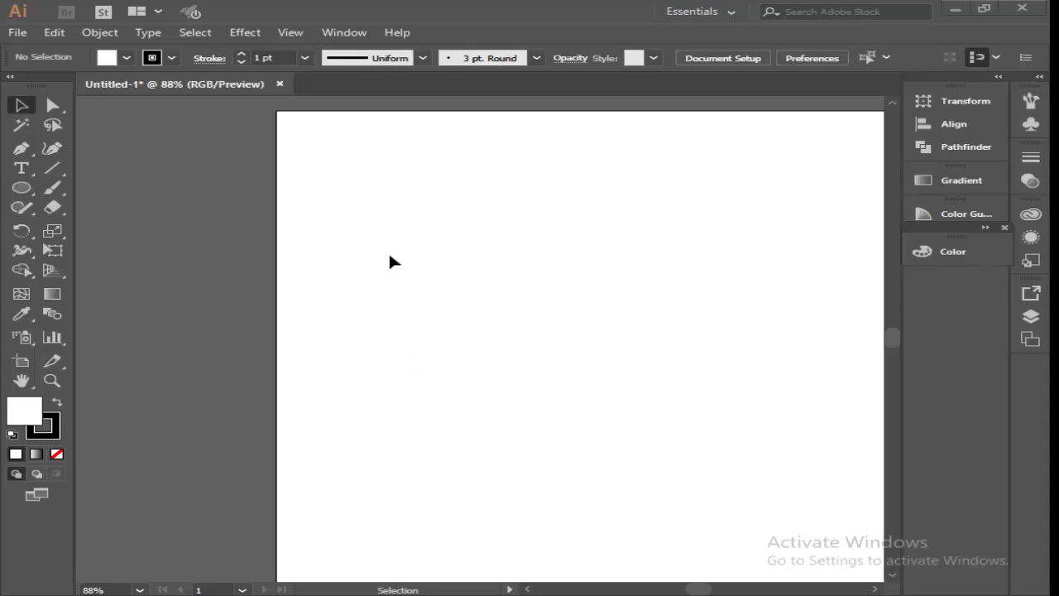
Create a 700 × 700 px document (Untitled-2), then close Untitled-1 and answer its save prompt
left_click(18, 33)
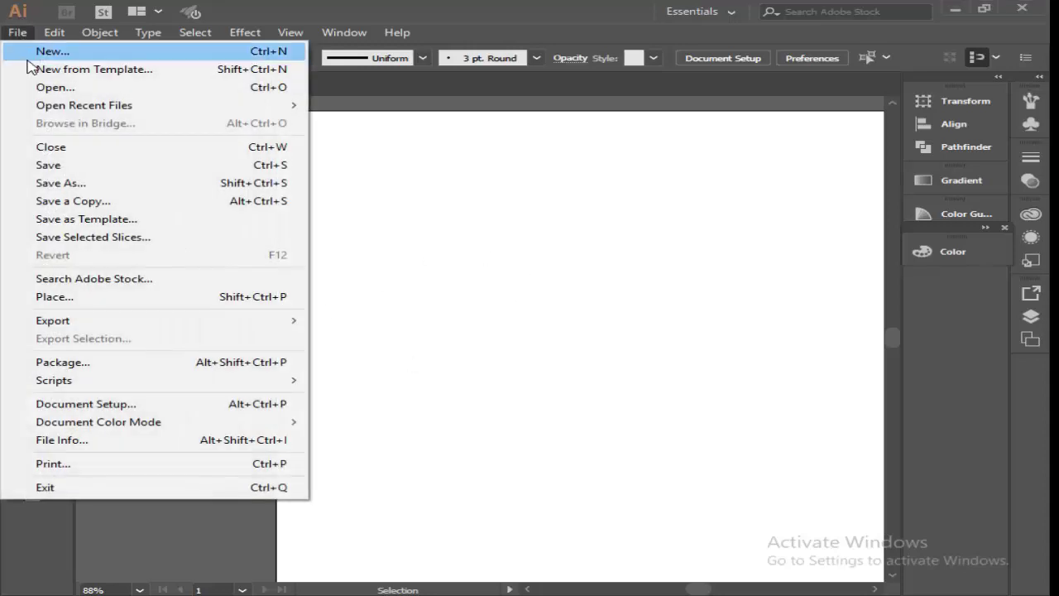
left_click(43, 54)
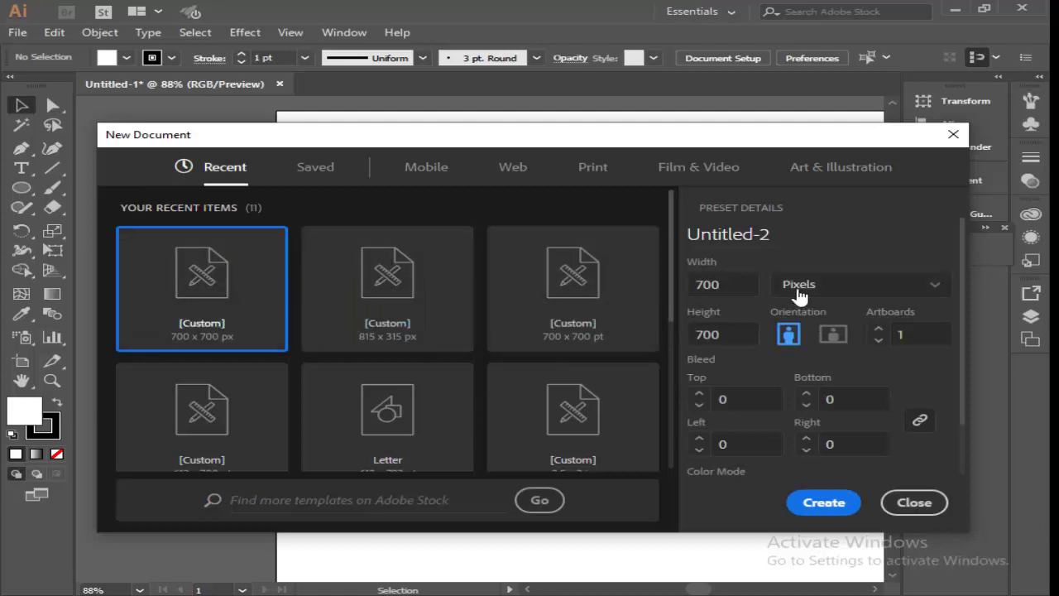
left_click(703, 289)
left_click(735, 338)
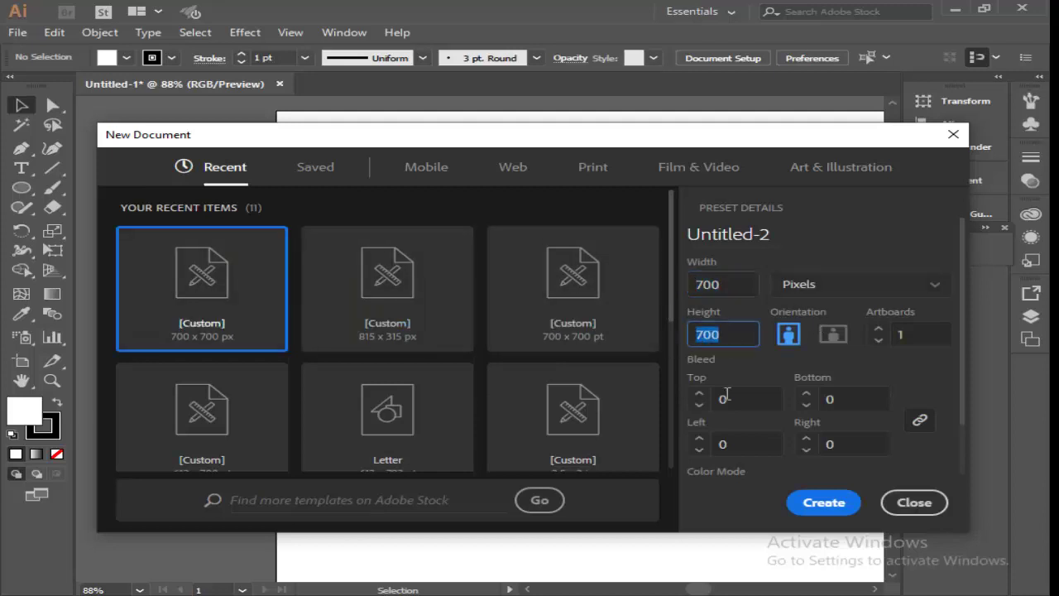
left_click(798, 507)
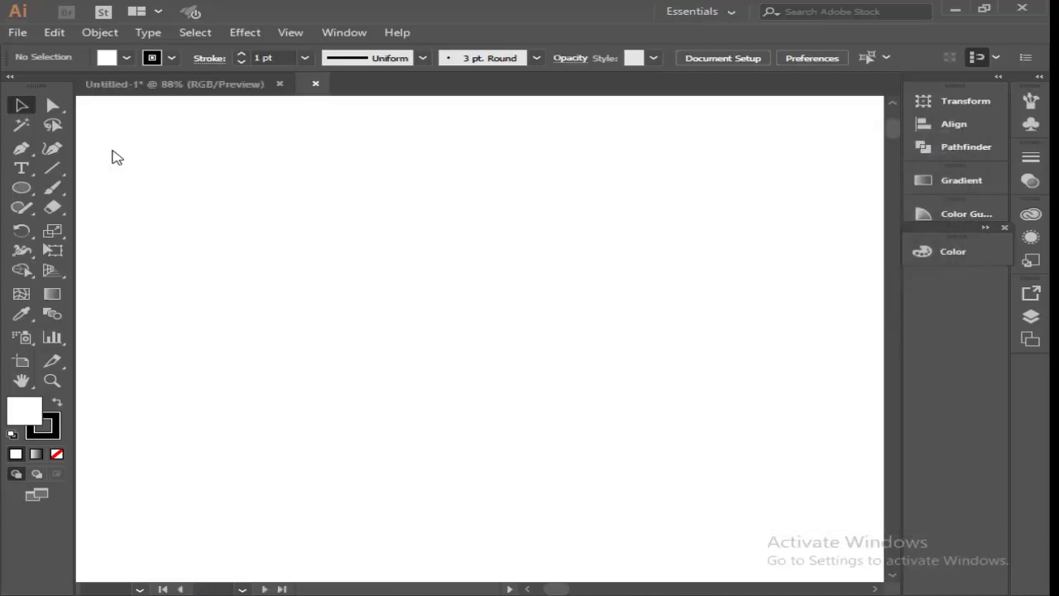
left_click(280, 83)
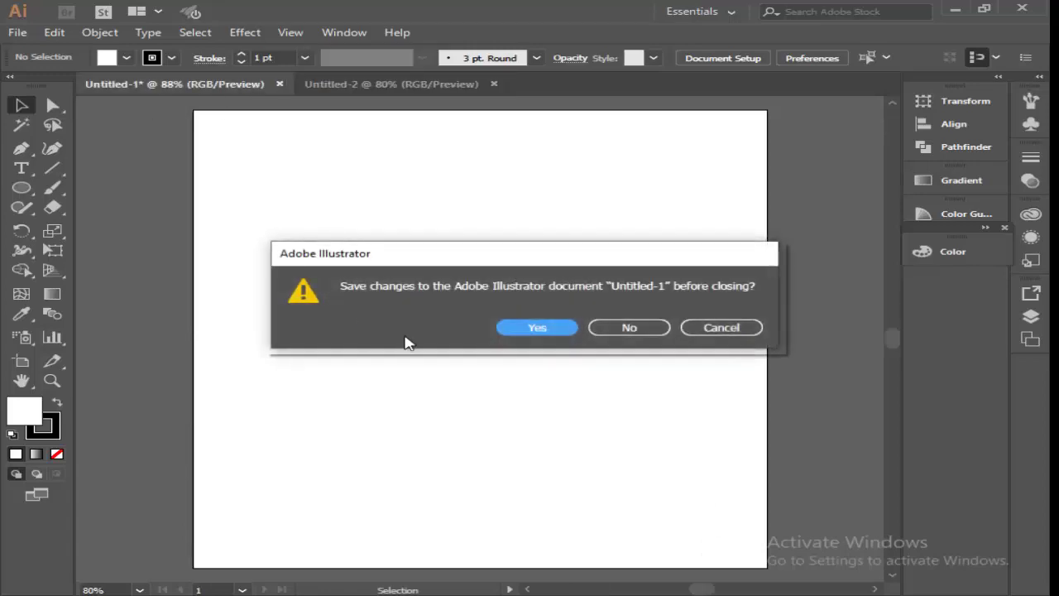
left_click(612, 331)
Draw an ellipse mid-artboard and stretch its side handle until it forms a circle
left_click(22, 189)
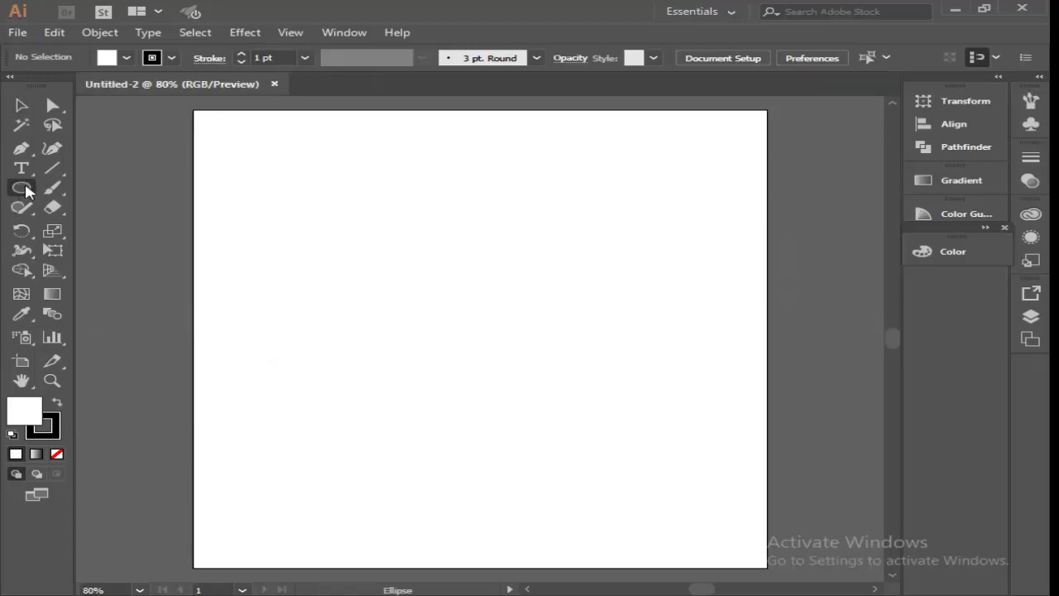
left_click_drag(372, 212, 498, 406)
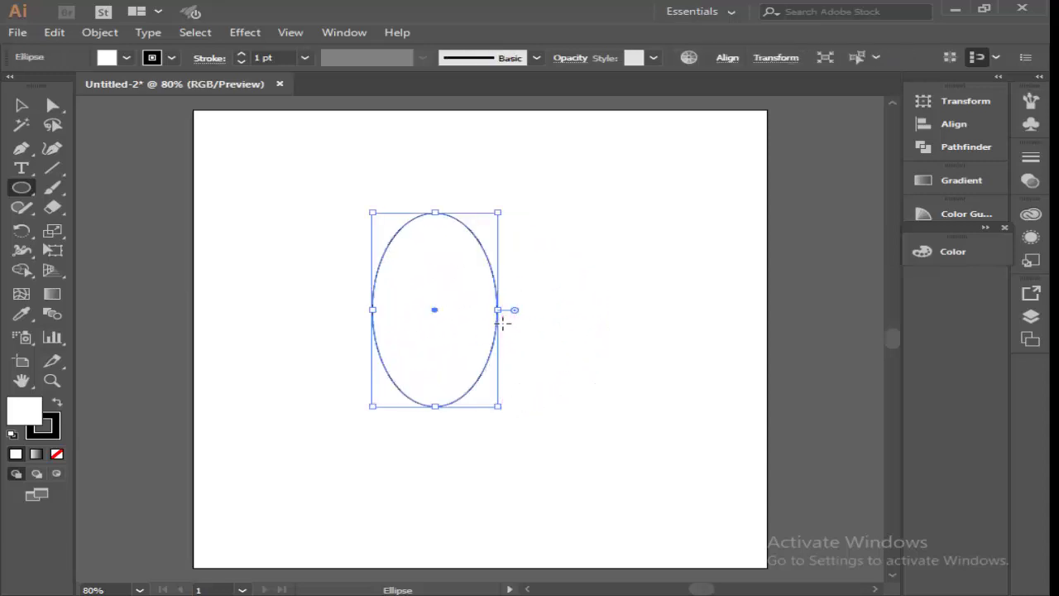
left_click_drag(506, 316, 579, 318)
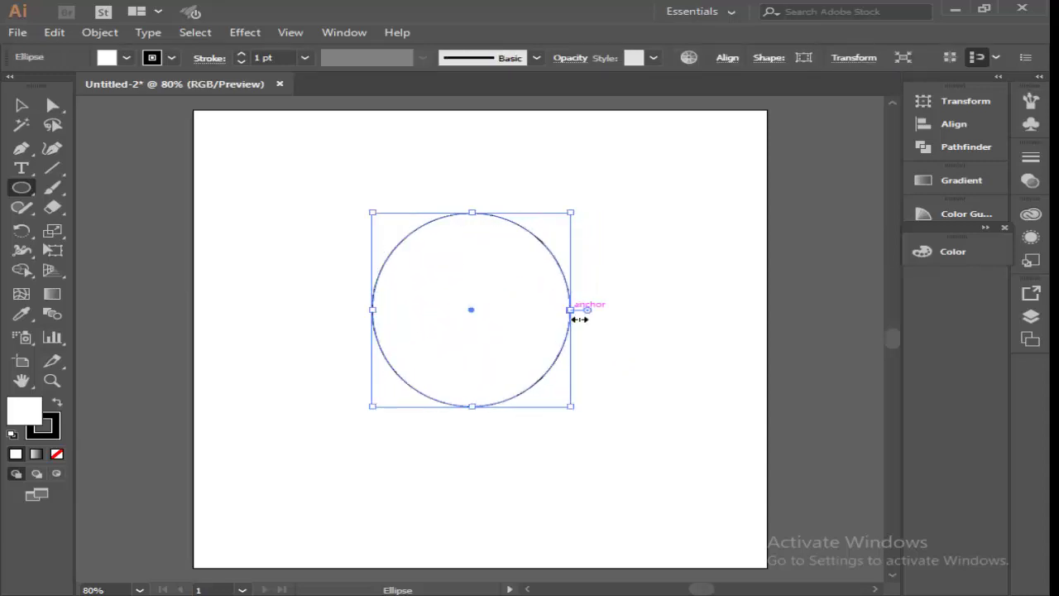
left_click(21, 148)
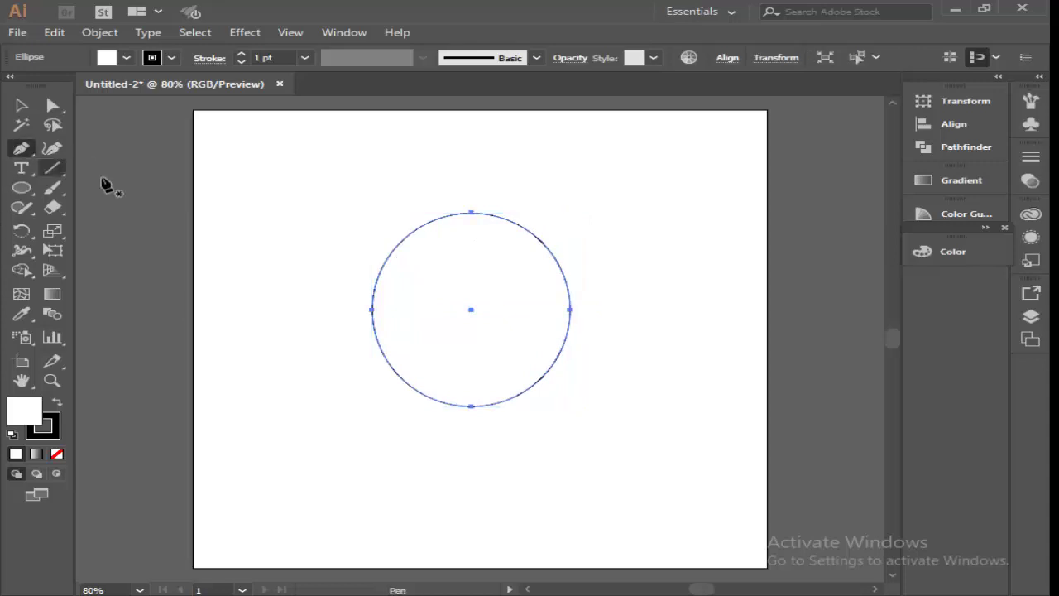
Draw a closed funnel-shaped pen path over the circle's top half
left_click(470, 208)
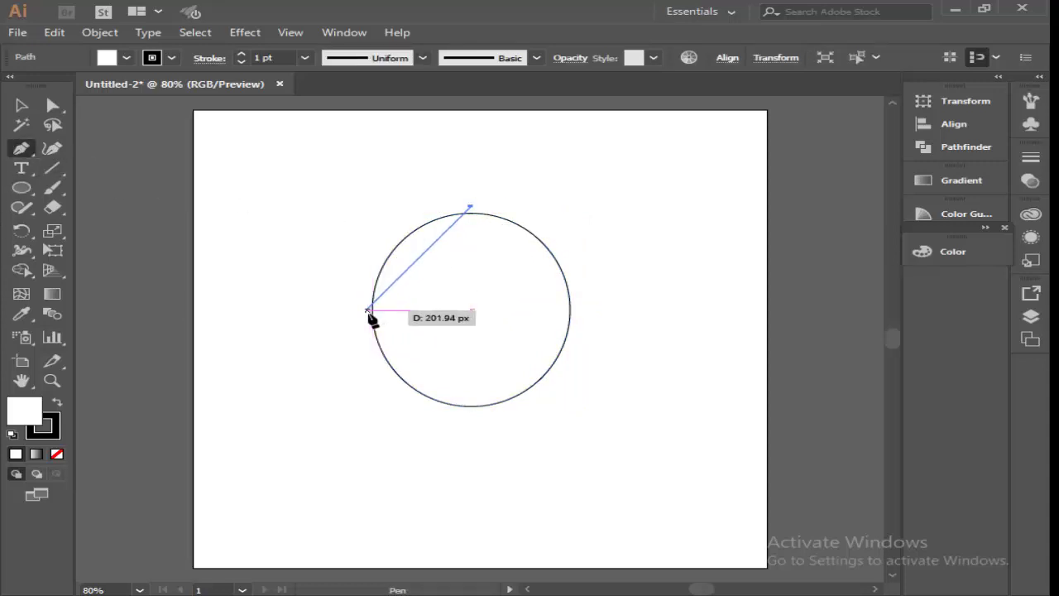
left_click(371, 309)
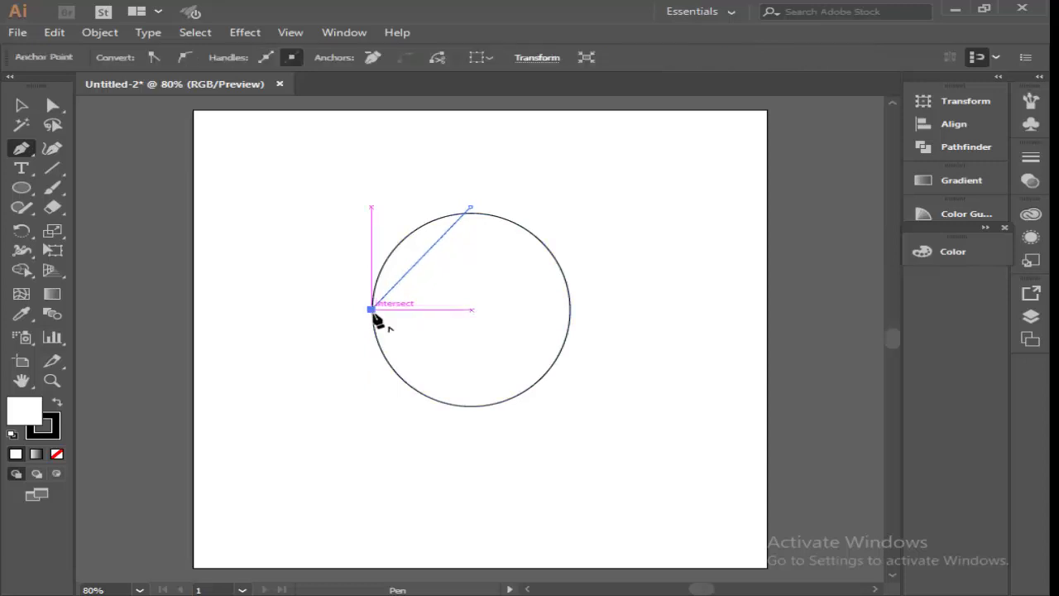
left_click(342, 176)
left_click(608, 176)
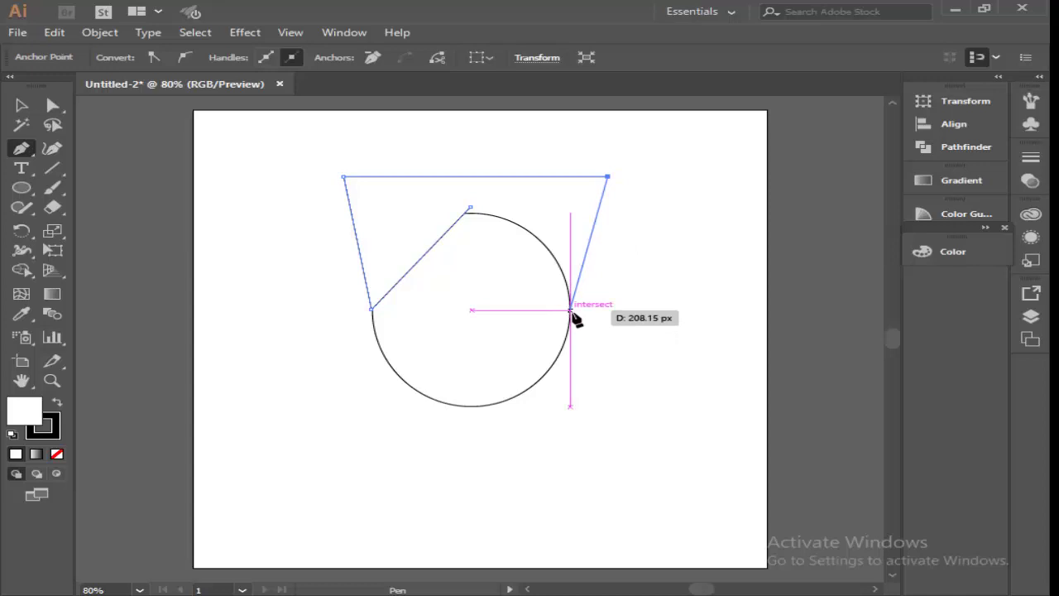
left_click(570, 311)
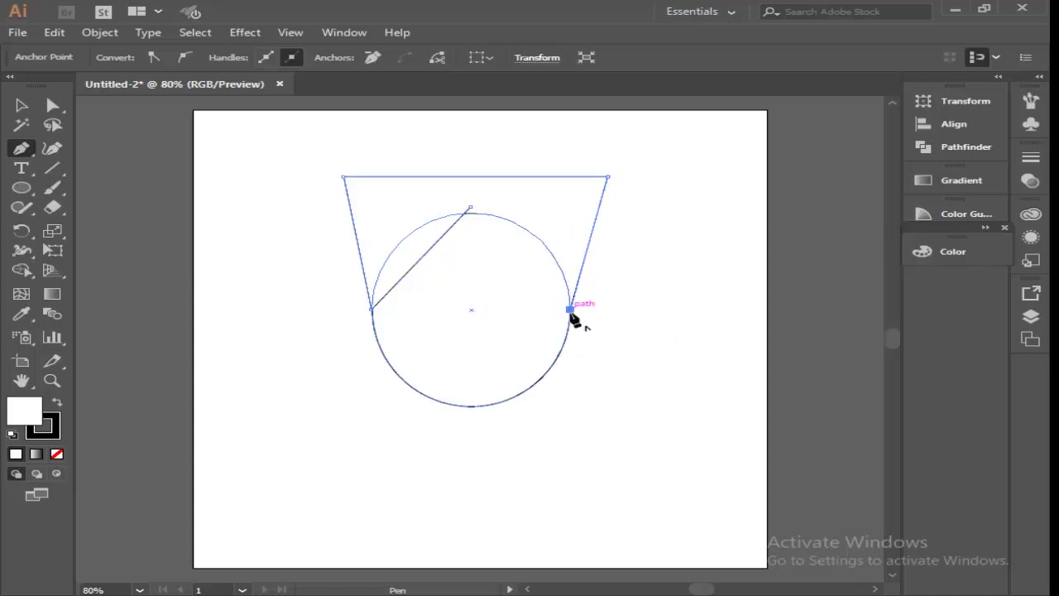
left_click(470, 207)
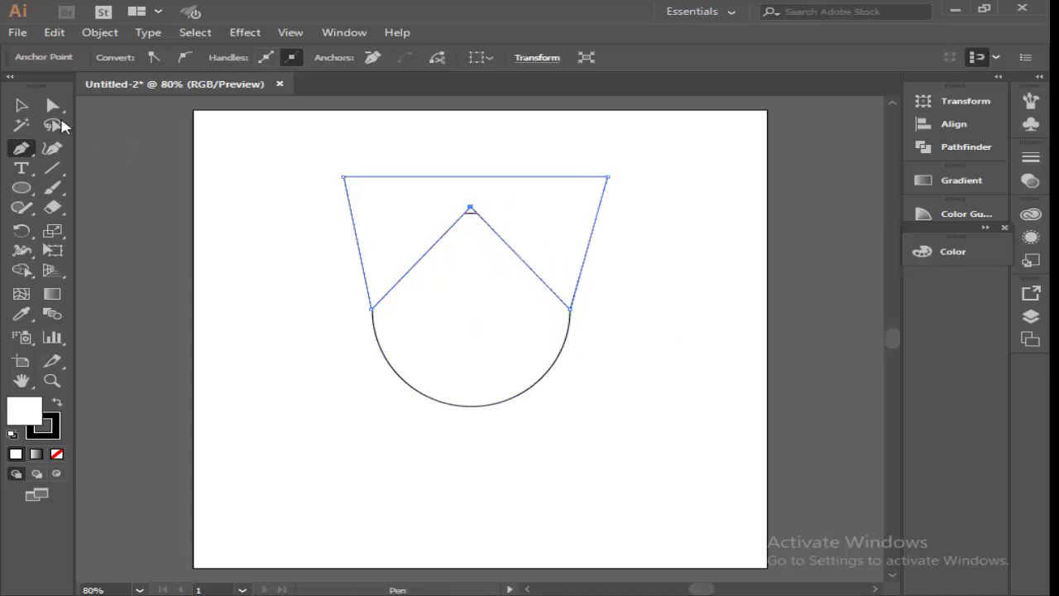
Select the circle and path together and apply Pathfinder Minus Front to leave a teardrop
left_click(22, 105)
left_click_drag(286, 130, 675, 438)
left_click(960, 147)
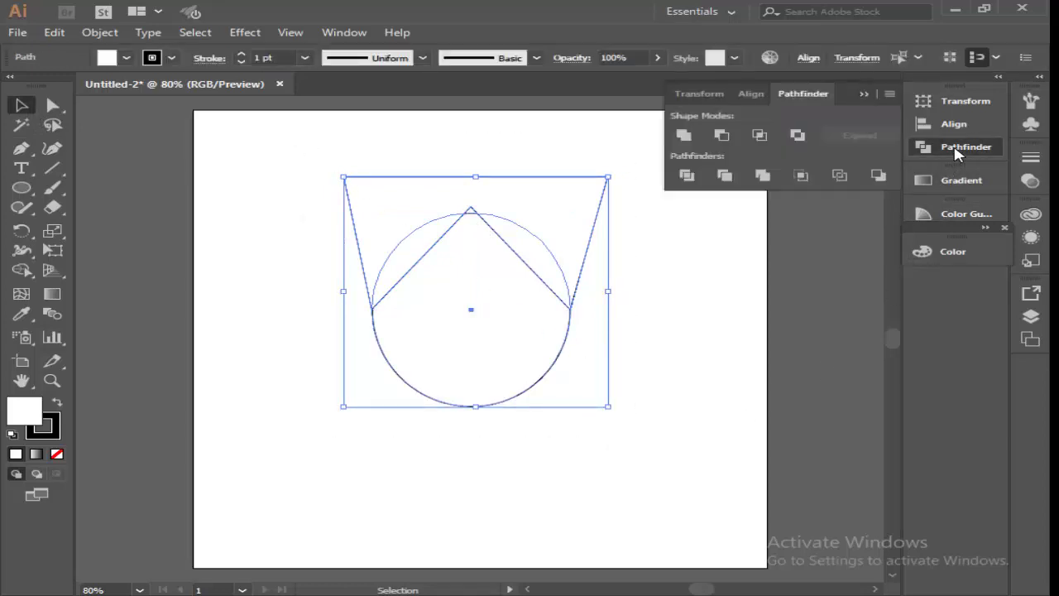
left_click(722, 135)
left_click(618, 305)
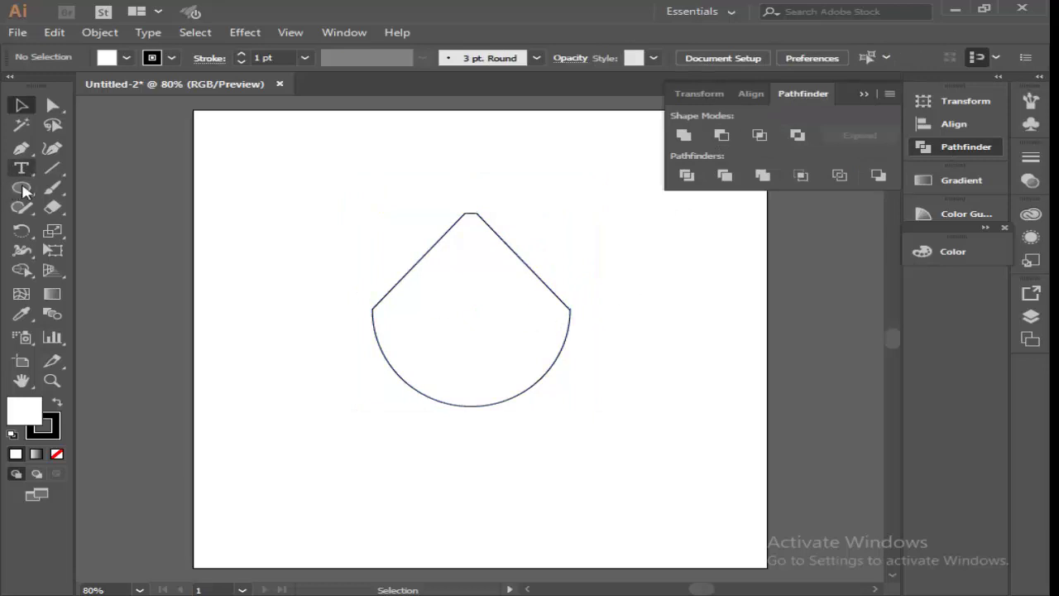
left_click_drag(23, 192, 116, 189)
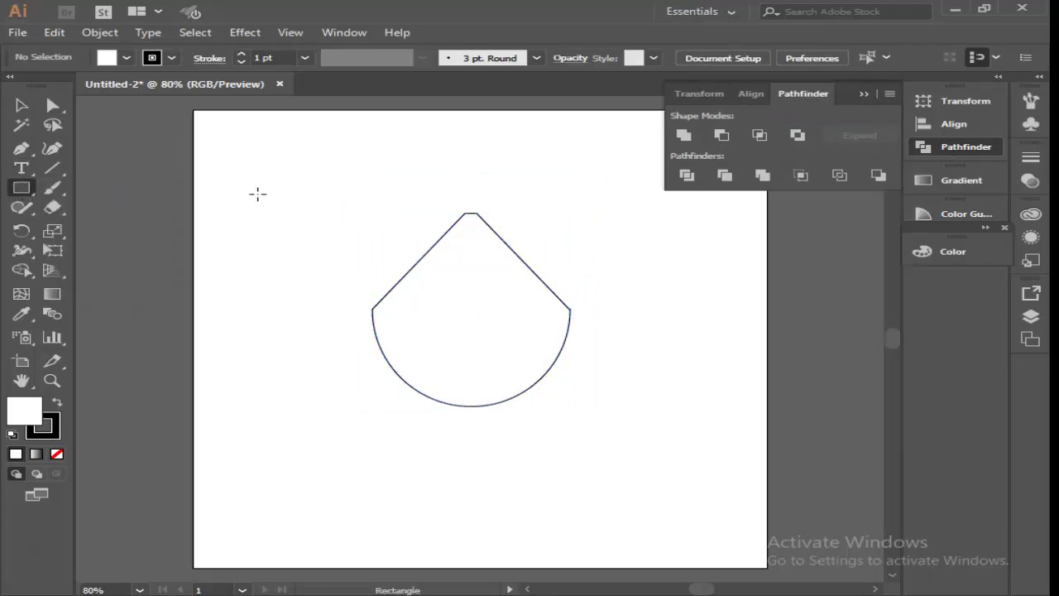
Draw a small square and duplicate it into a 2×2 window grid
left_click_drag(257, 194, 274, 208)
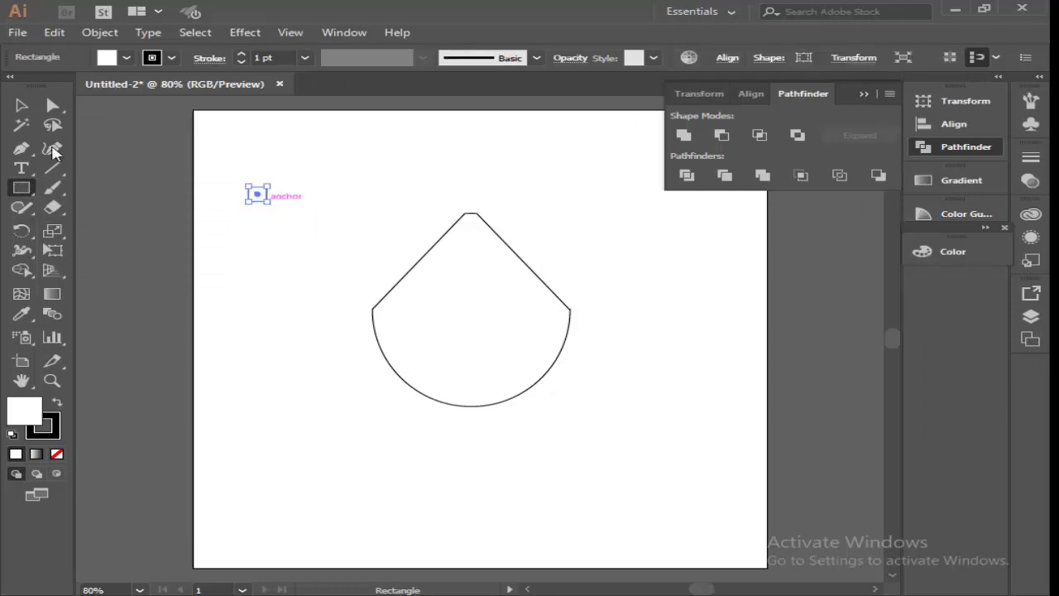
left_click(22, 105)
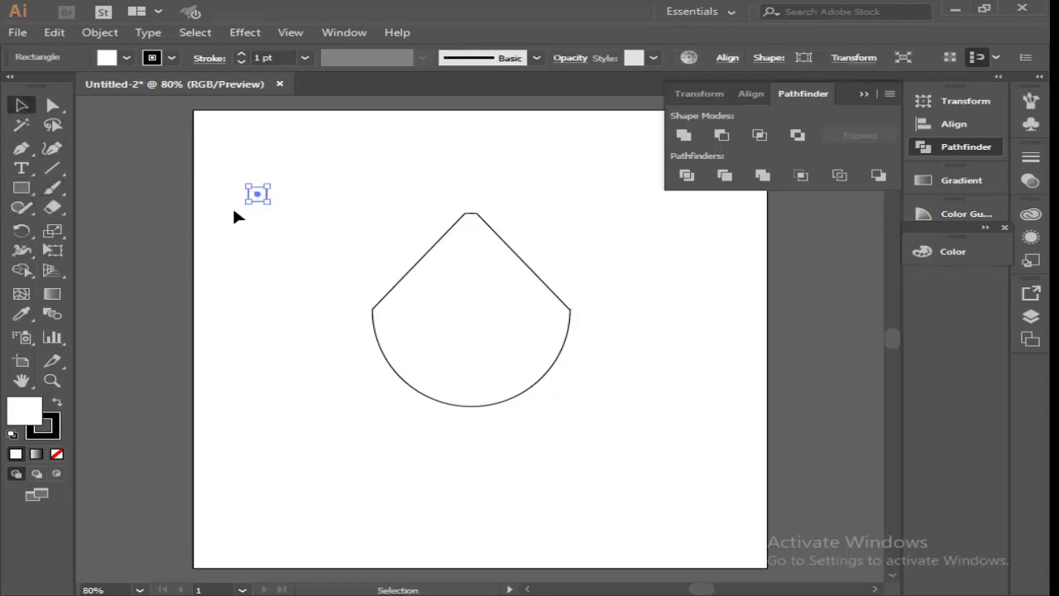
mouse_move(257, 199)
left_mouse_down()
mouse_move(296, 194)
mouse_move(288, 215)
left_mouse_up()
left_click_drag(282, 217, 266, 219)
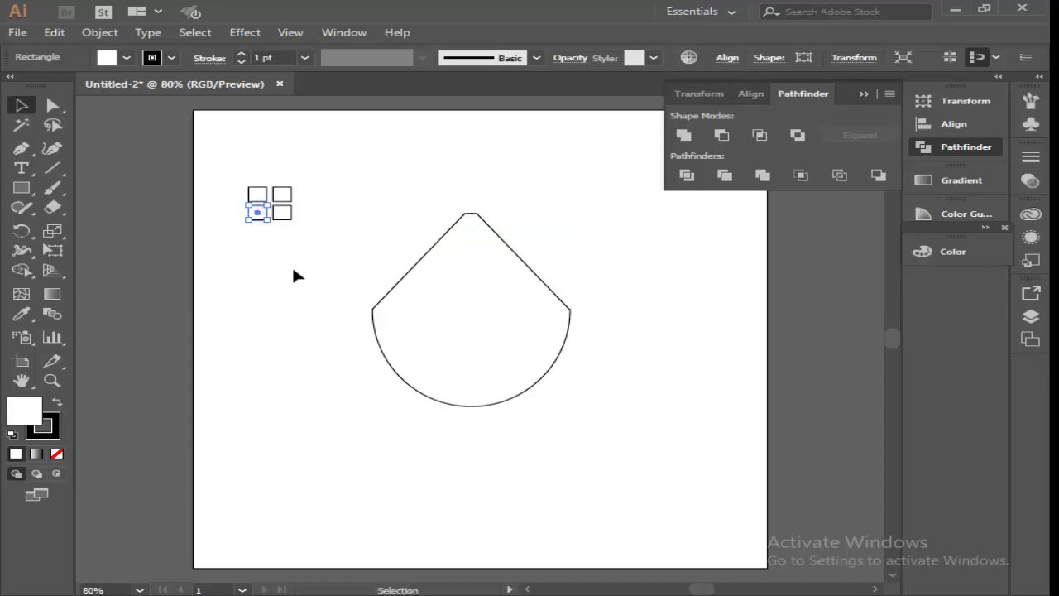
left_click(291, 264)
left_click_drag(231, 155, 313, 239)
Centre the window grid inside the drop, group them, and isolate the group to select the drop
left_click_drag(287, 206, 486, 311)
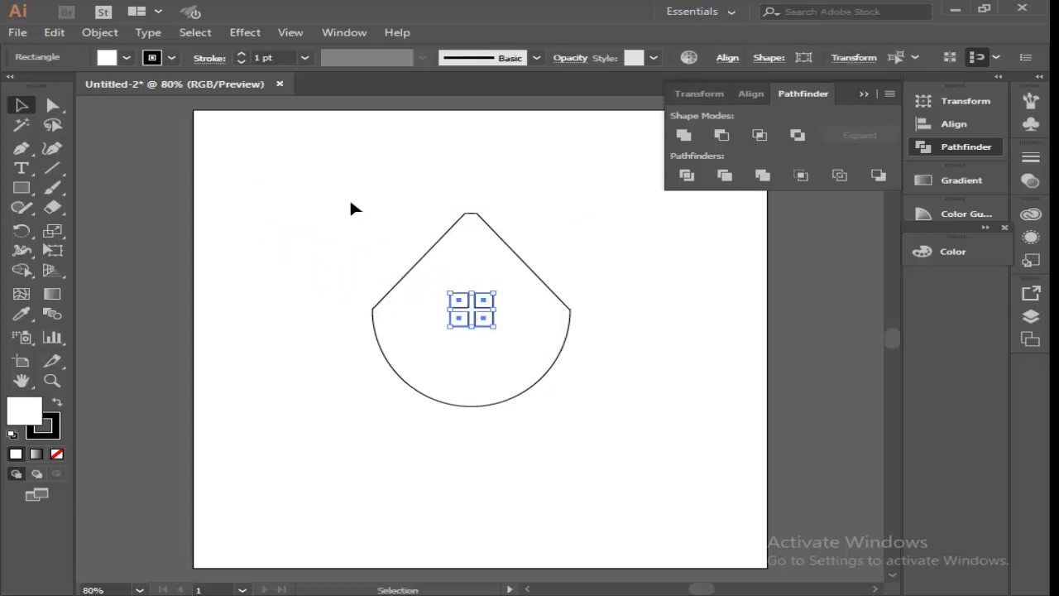
left_click_drag(349, 199, 612, 415)
right_click(511, 368)
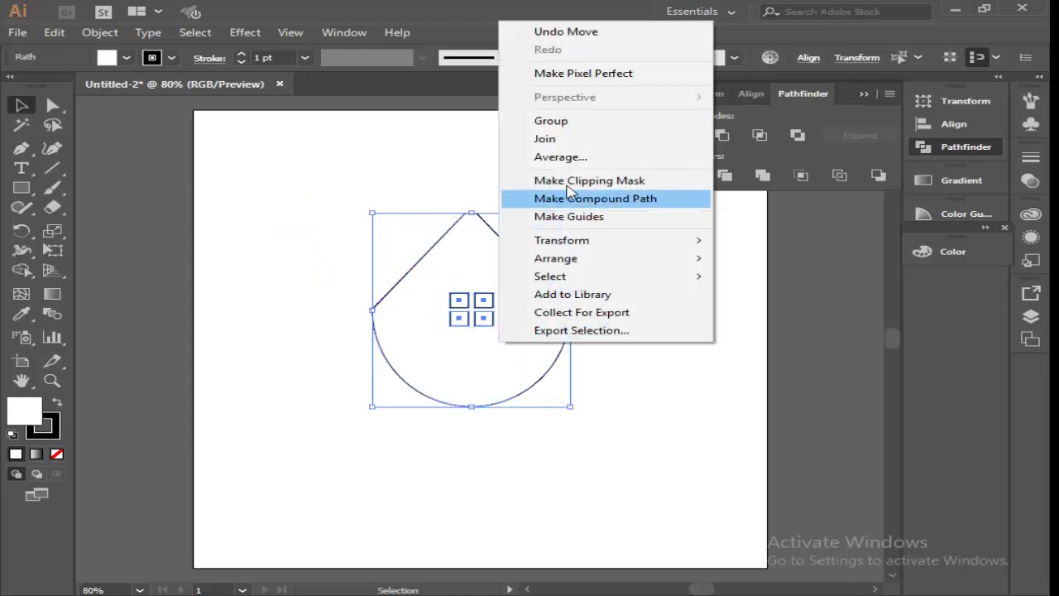
left_click(562, 122)
left_click(493, 169)
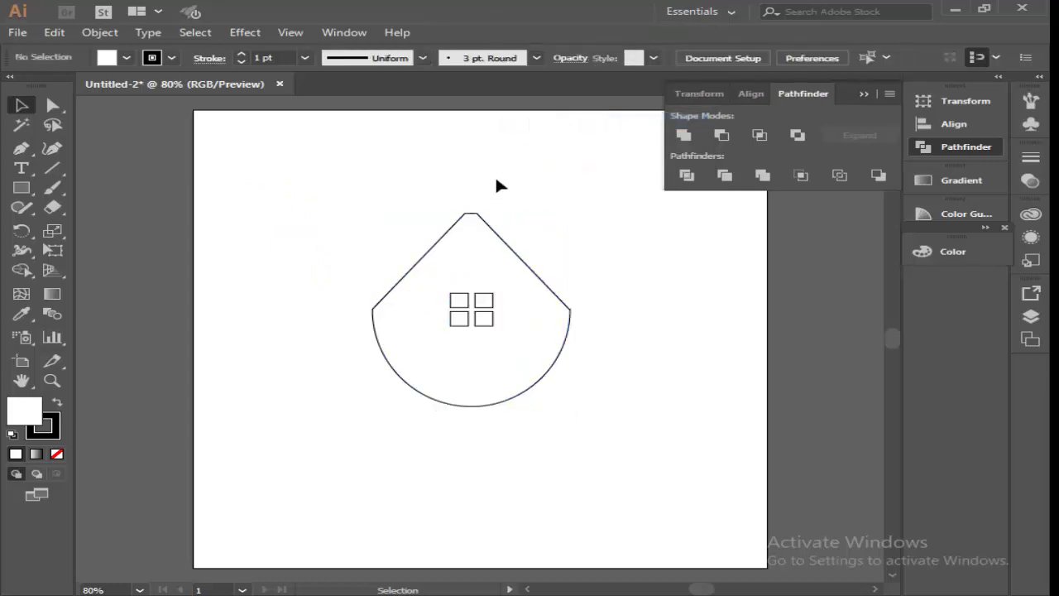
double_click(512, 356)
left_click(511, 360)
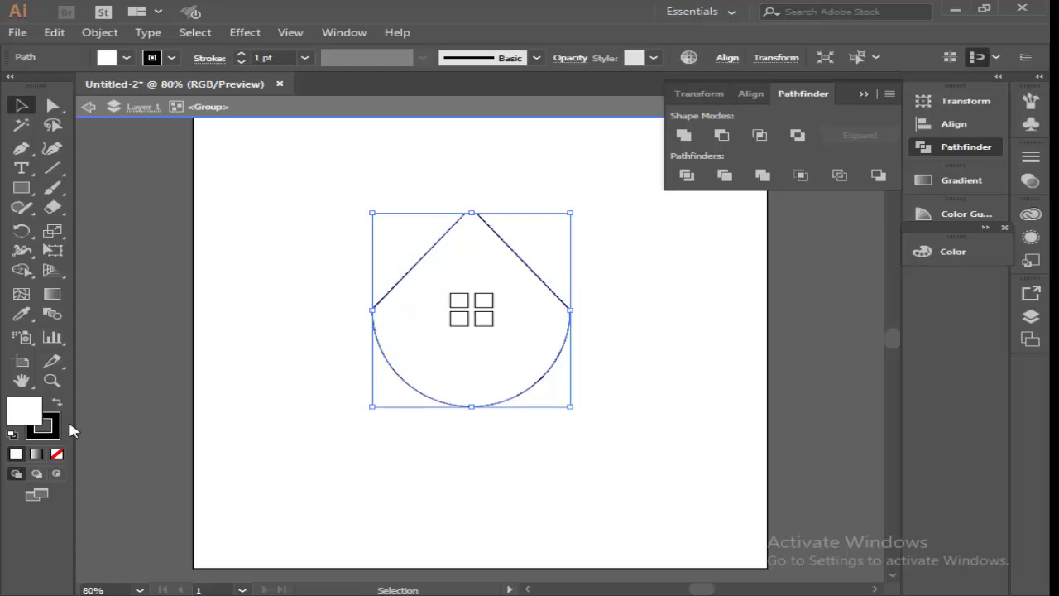
Fill the drop light blue #45AFFF and exit the group's isolation mode
double_click(31, 417)
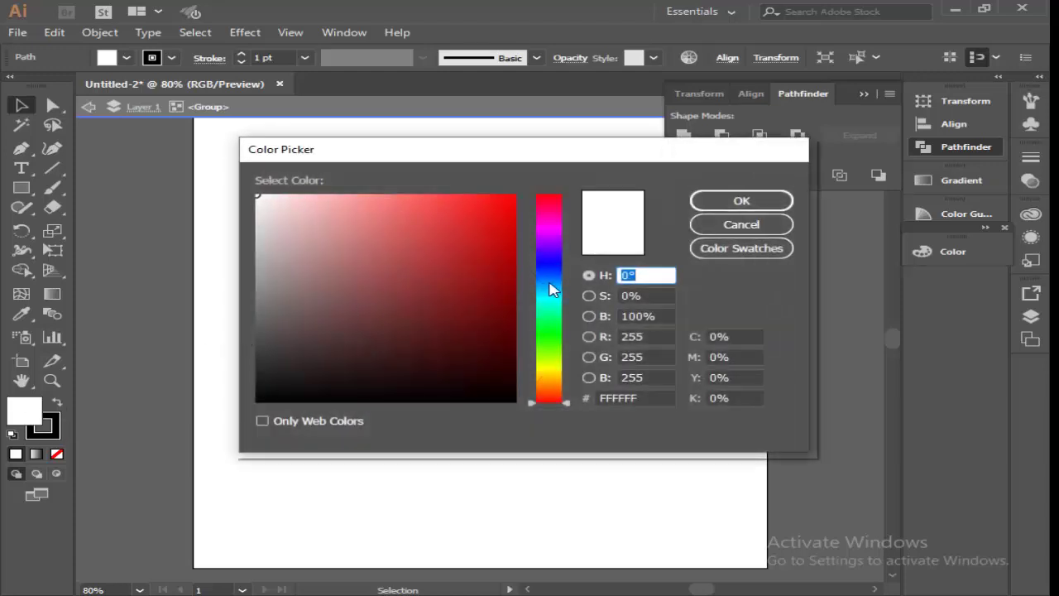
left_click(548, 284)
left_click(453, 203)
left_click_drag(455, 203, 456, 200)
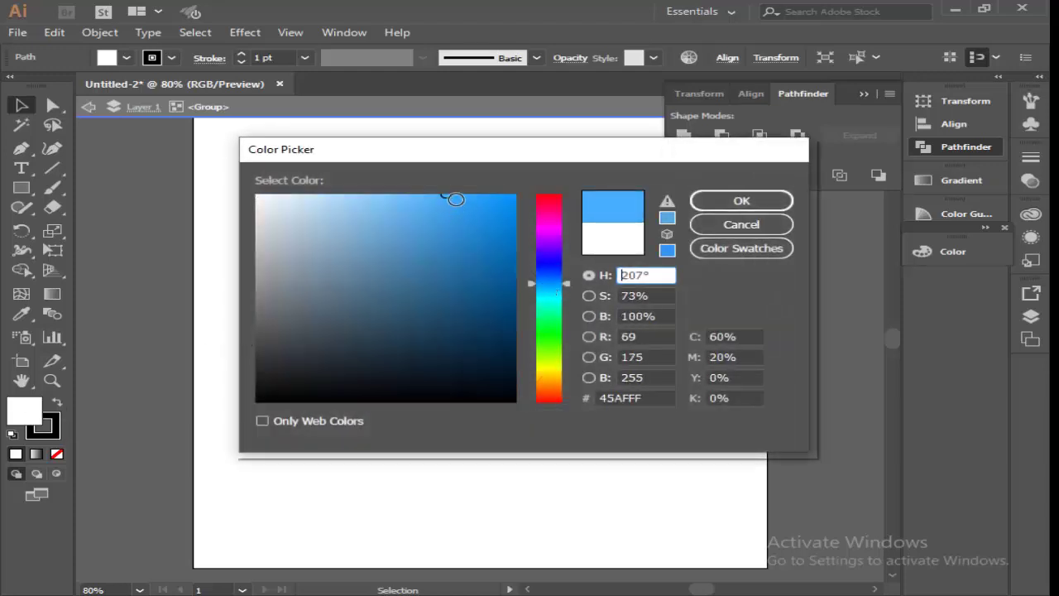
left_click(749, 204)
left_click(614, 388)
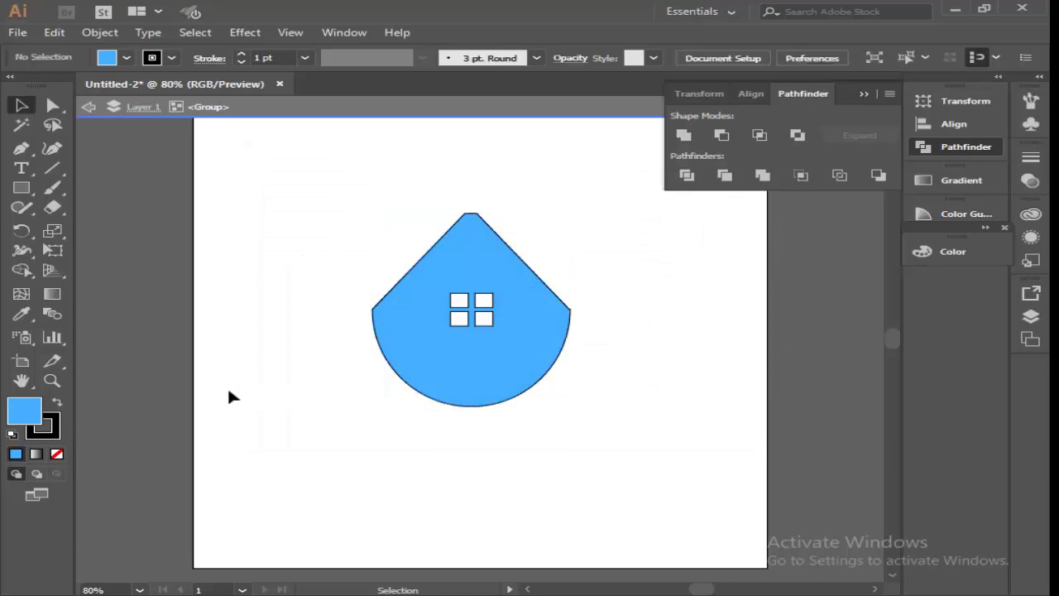
scroll(340, 380, "down", 1)
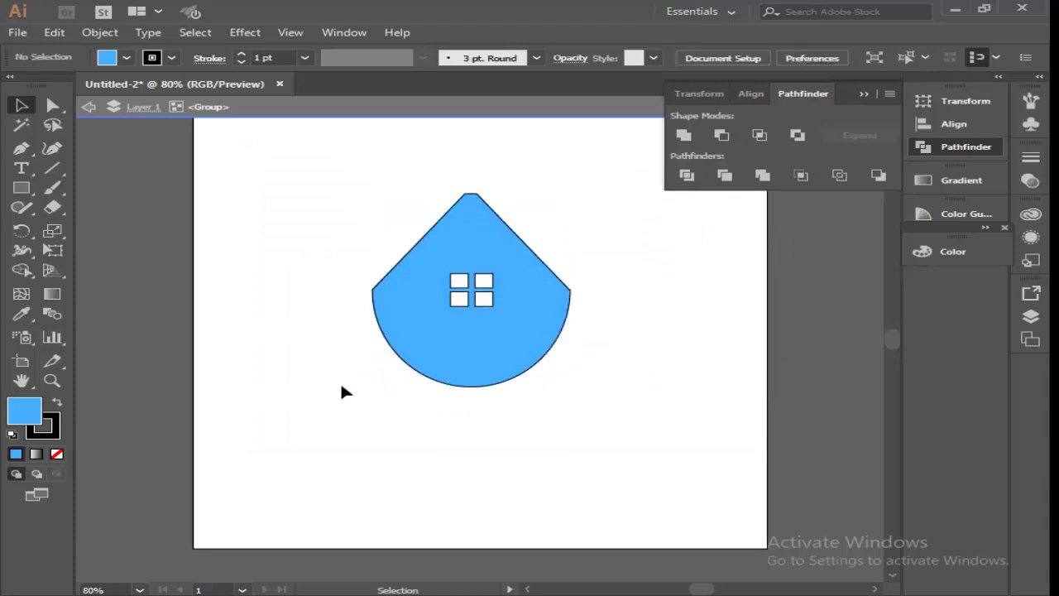
scroll(340, 380, "down", 1)
double_click(110, 187)
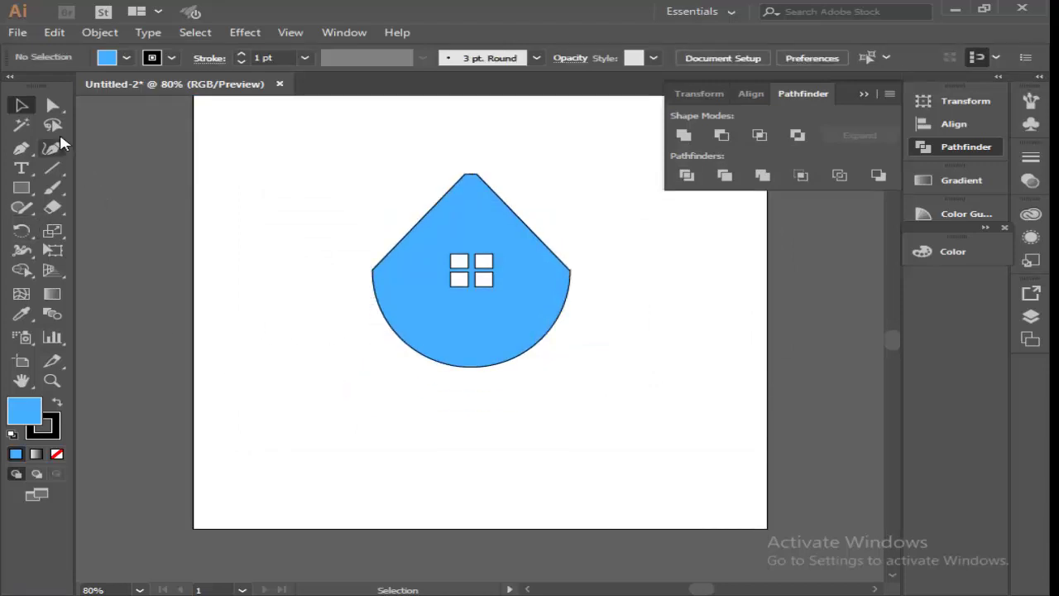
Start a leaf outline with the Pen tool at the drop's lower left, placing and curving its first points
left_click(21, 148)
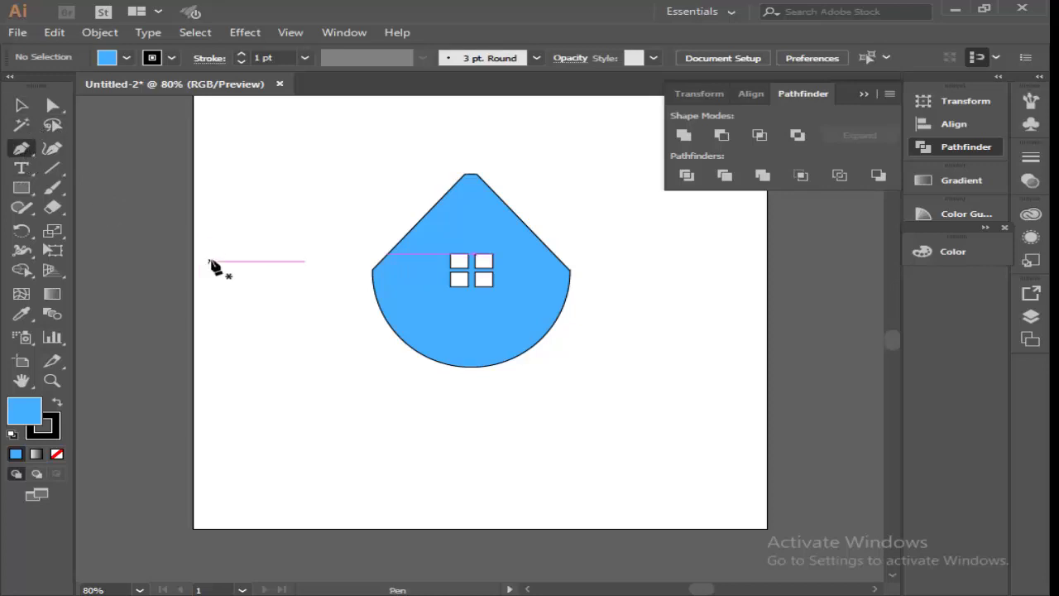
left_click(385, 383)
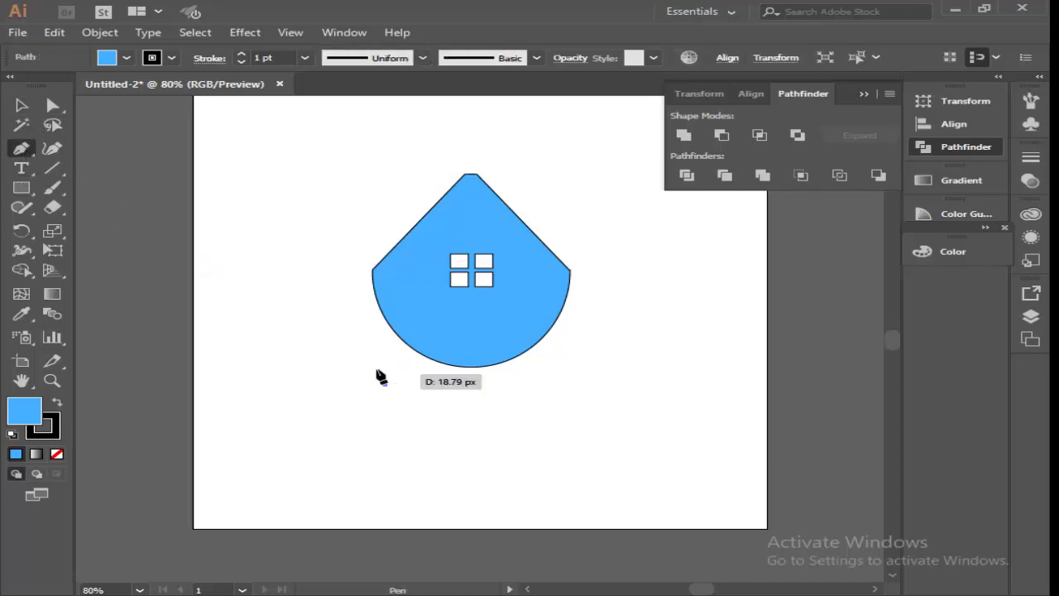
left_click(347, 338)
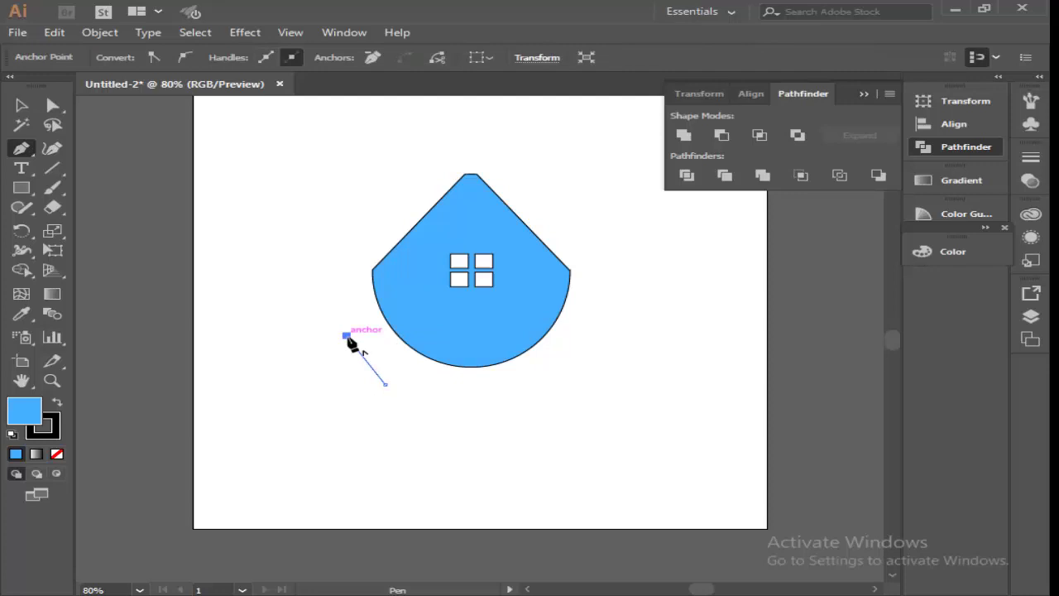
left_click(359, 381)
mouse_move(361, 384)
left_mouse_down()
mouse_move(382, 411)
mouse_move(313, 307)
left_mouse_up()
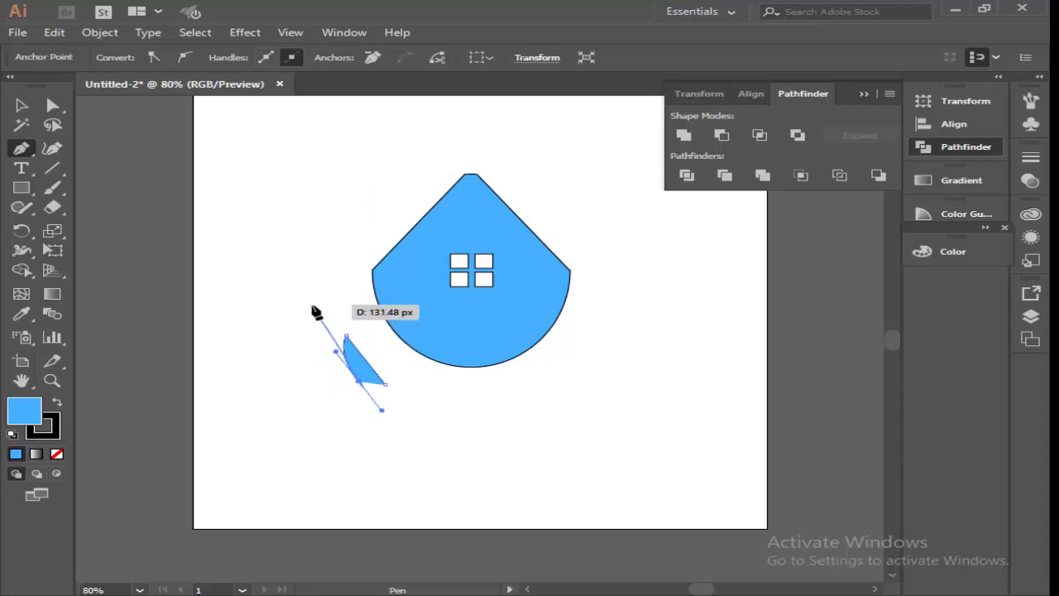
mouse_move(314, 307)
left_mouse_down()
mouse_move(348, 314)
mouse_move(331, 284)
mouse_move(346, 287)
left_mouse_up()
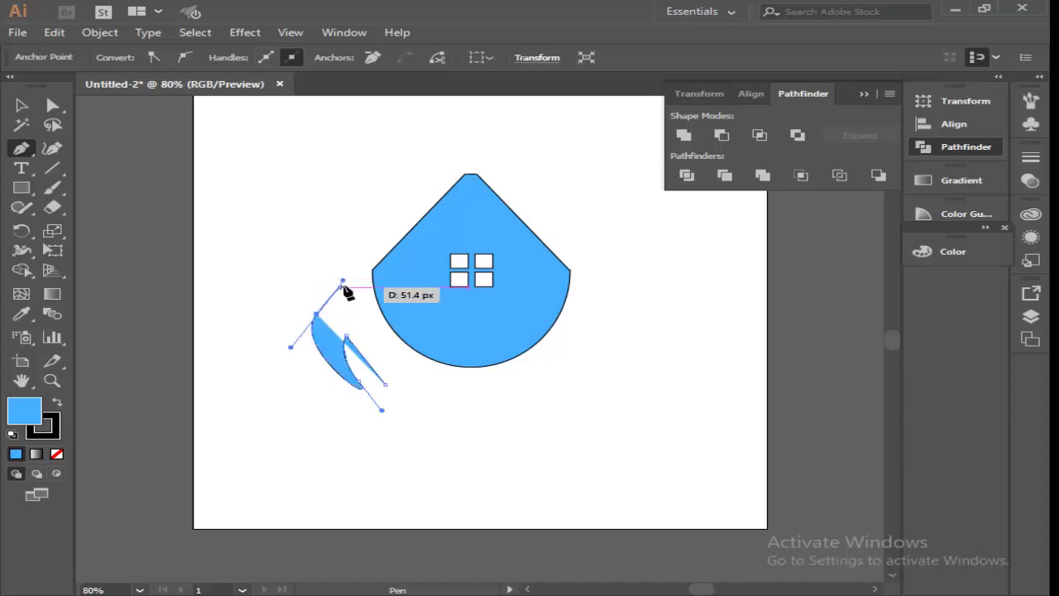
key("ctrl+z")
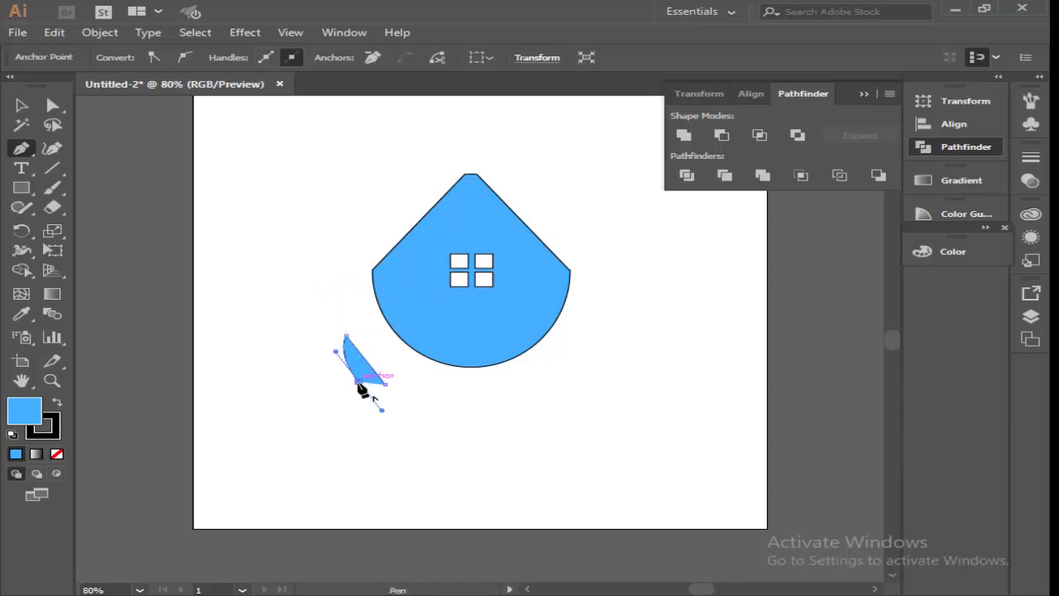
Give the leaf a sharp corner and curved closing segment, then select the finished leaf
mouse_move(359, 386)
left_mouse_down()
mouse_move(320, 320)
mouse_move(335, 284)
mouse_move(328, 274)
mouse_move(324, 307)
left_mouse_up()
left_click(319, 317)
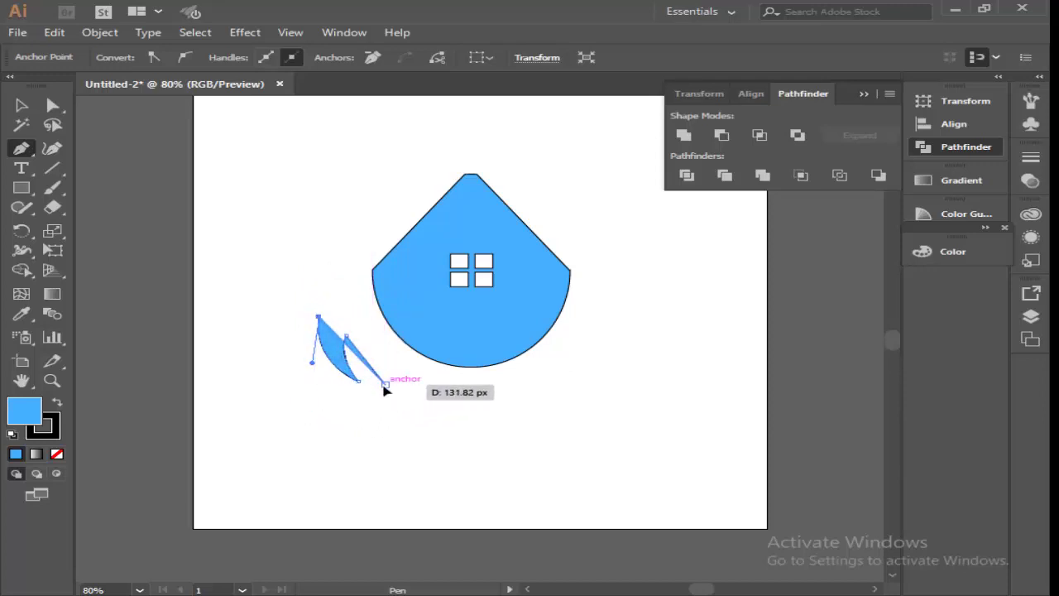
left_click_drag(386, 385, 534, 367)
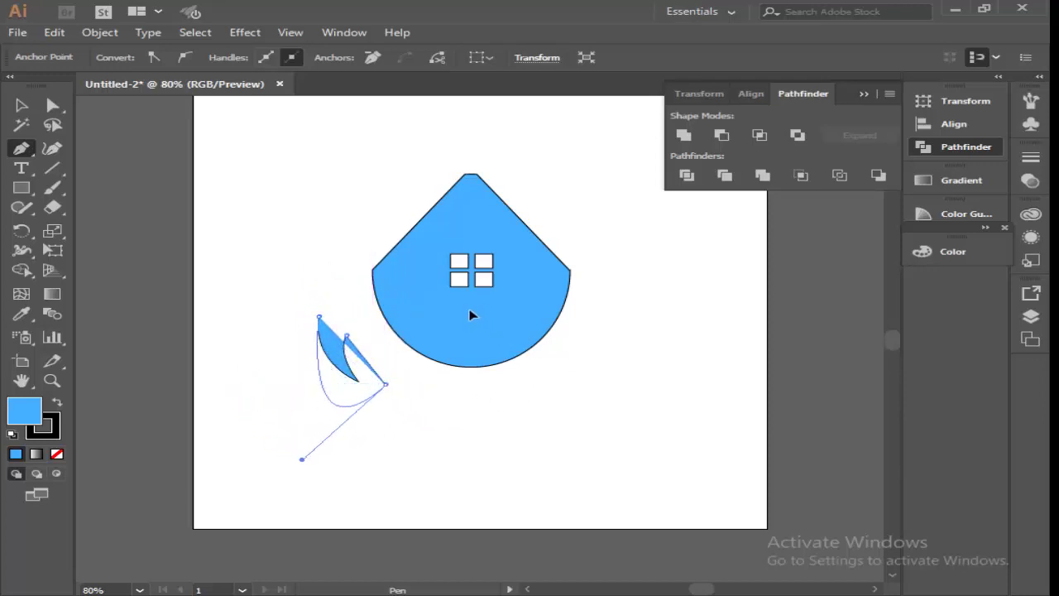
left_click_drag(535, 366, 494, 347)
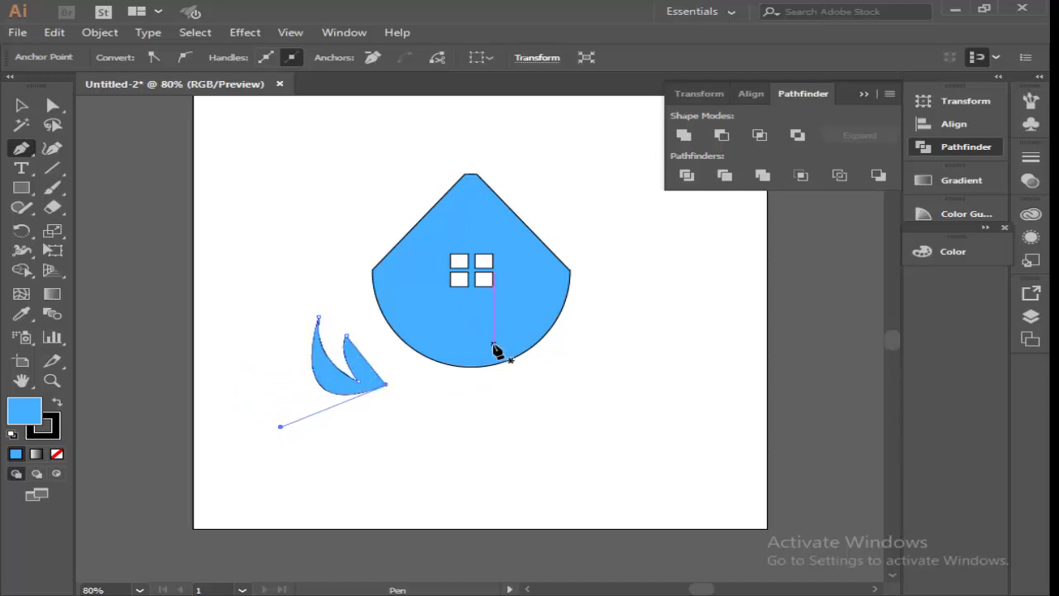
key("ctrl")
left_click(22, 106)
left_click(374, 385)
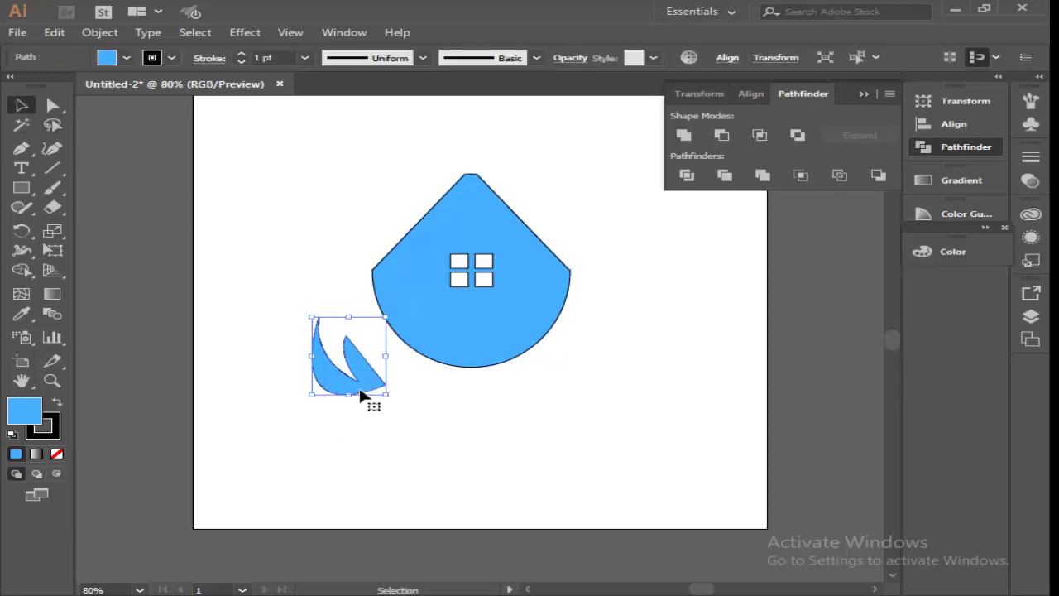
Reflect a vertical copy of the leaf and position both leaves symmetrically under the drop
right_click(361, 395)
mouse_move(423, 286)
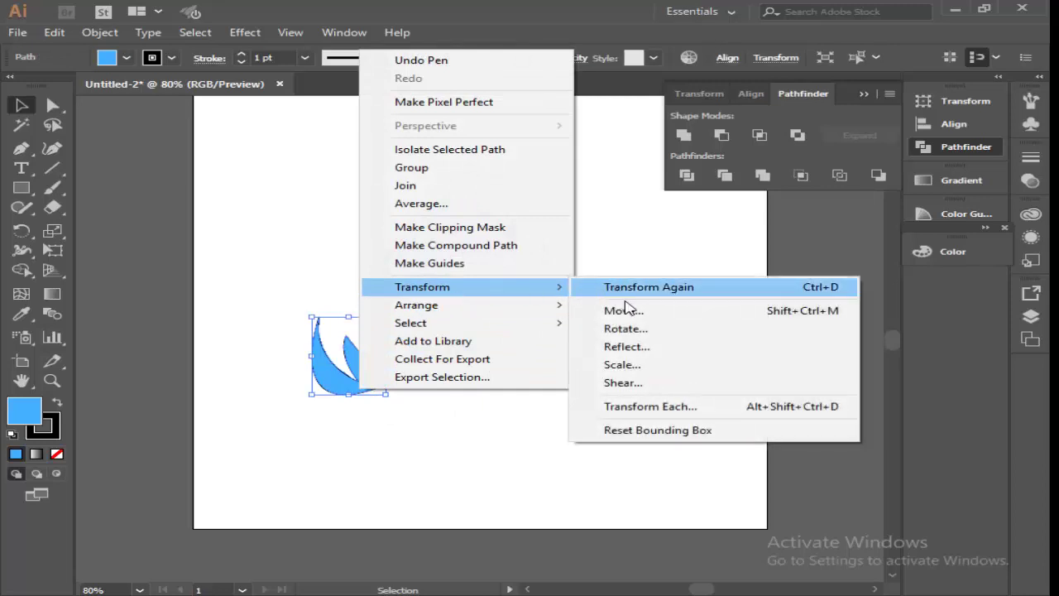
left_click(626, 347)
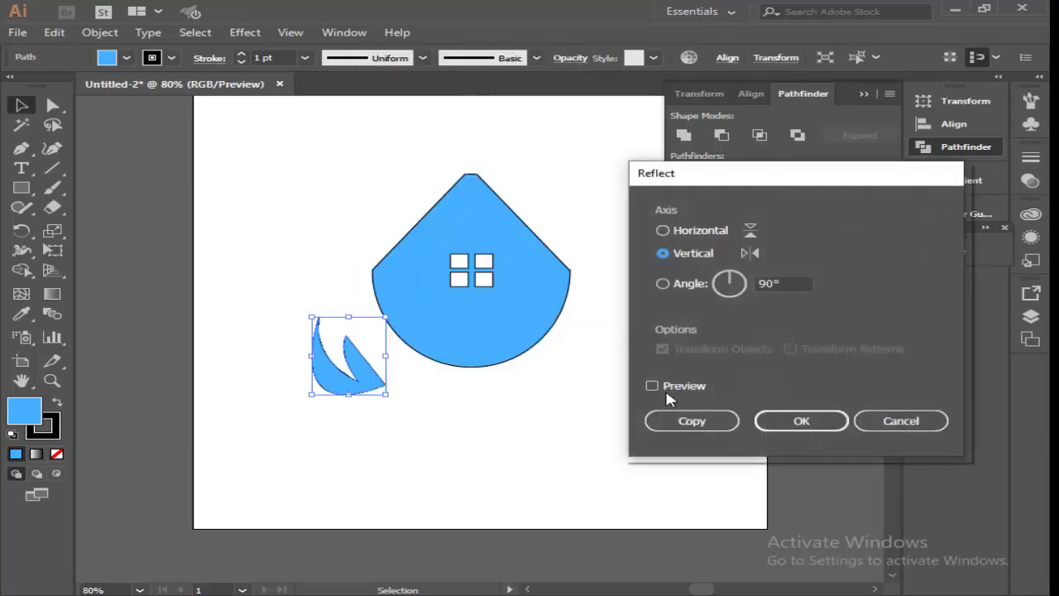
left_click(652, 386)
left_click(662, 423)
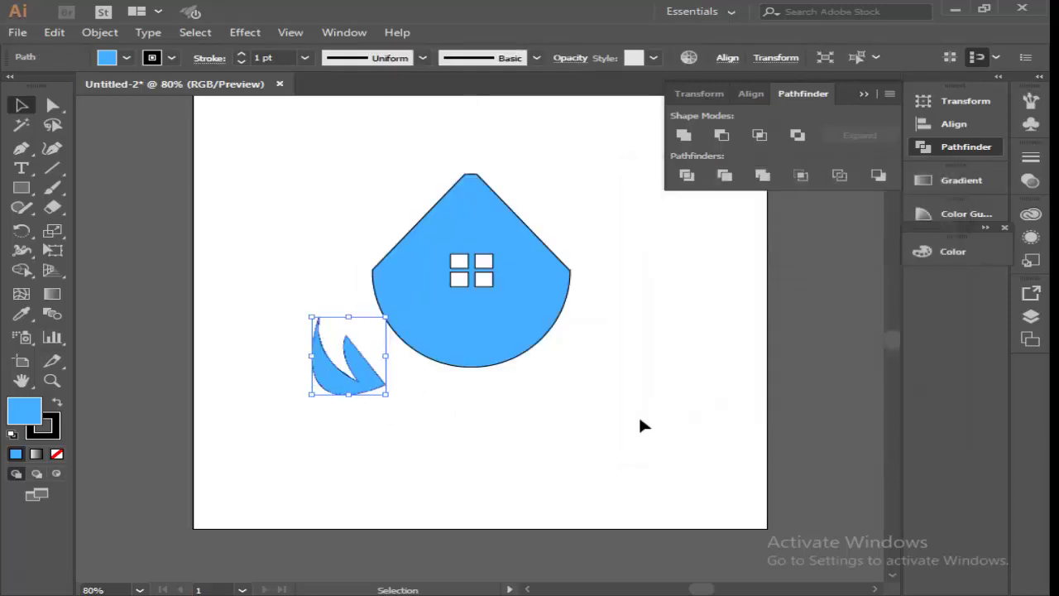
mouse_move(369, 369)
left_mouse_down()
mouse_move(554, 375)
mouse_move(557, 396)
left_mouse_up()
left_click_drag(352, 379, 412, 405)
left_click(478, 449)
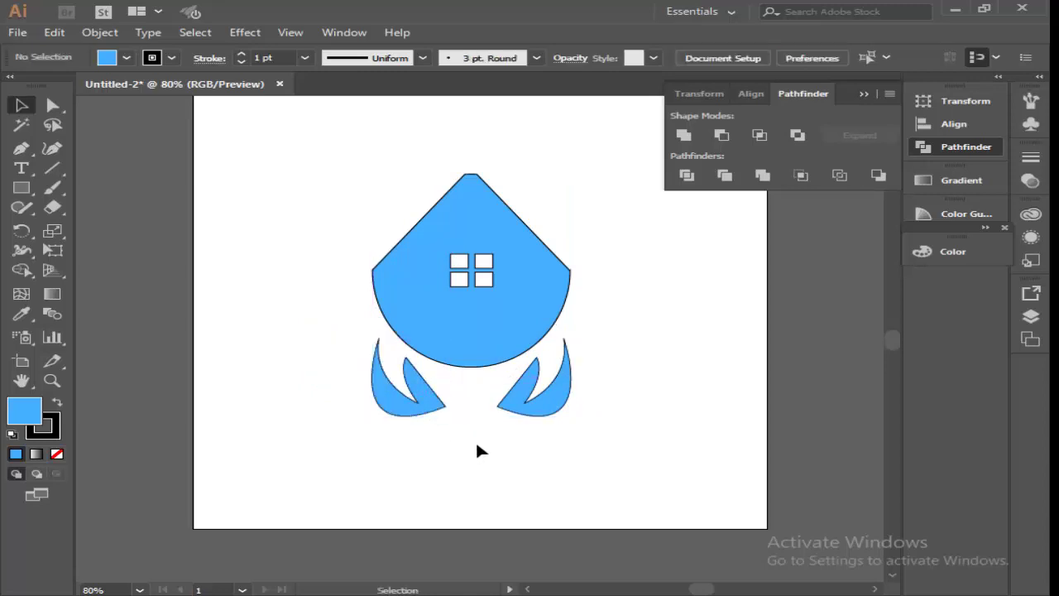
Type 'HOME CARE' below the leaves and scale it up to about 140 px wide
left_click(22, 168)
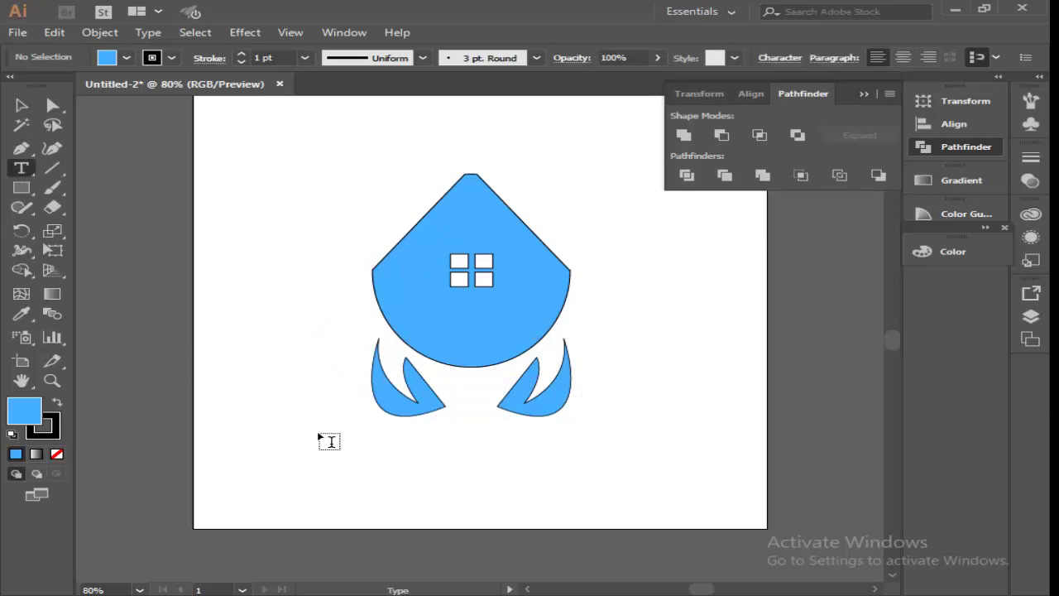
left_click(321, 439)
type("HOME CARE")
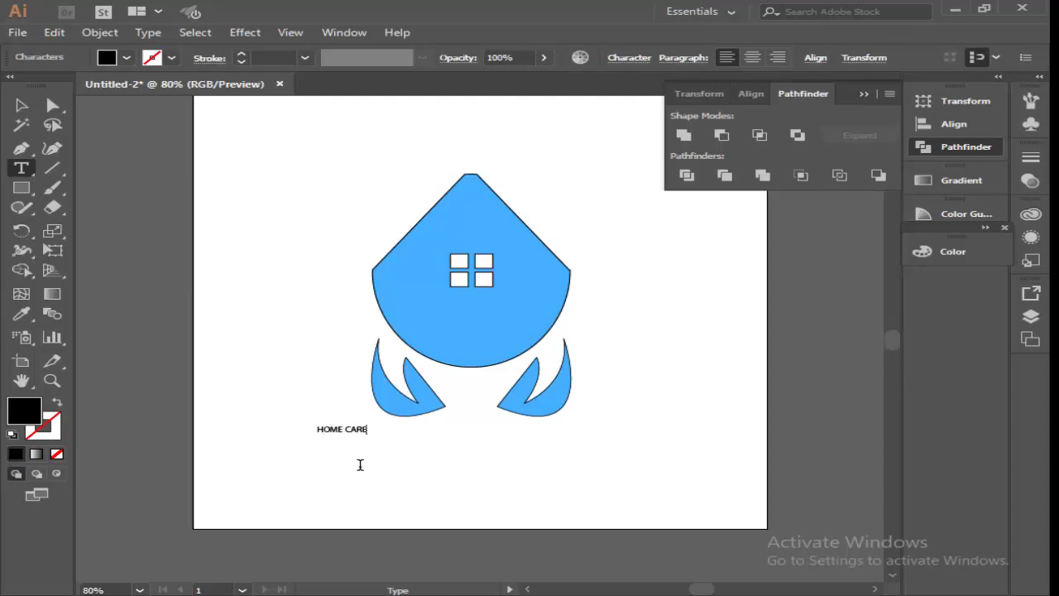
left_click(21, 105)
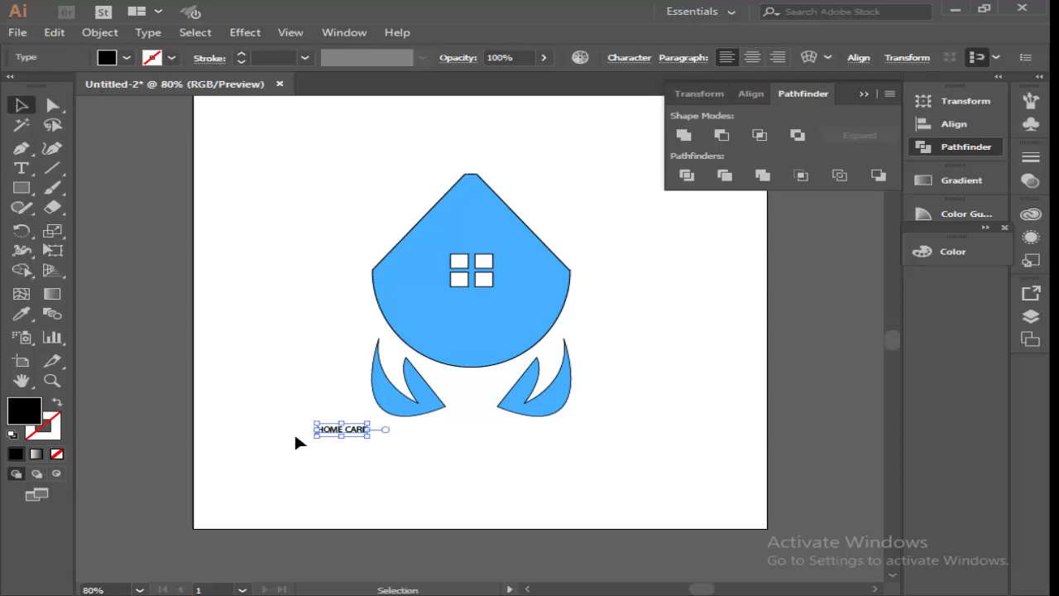
left_click_drag(370, 436, 438, 487)
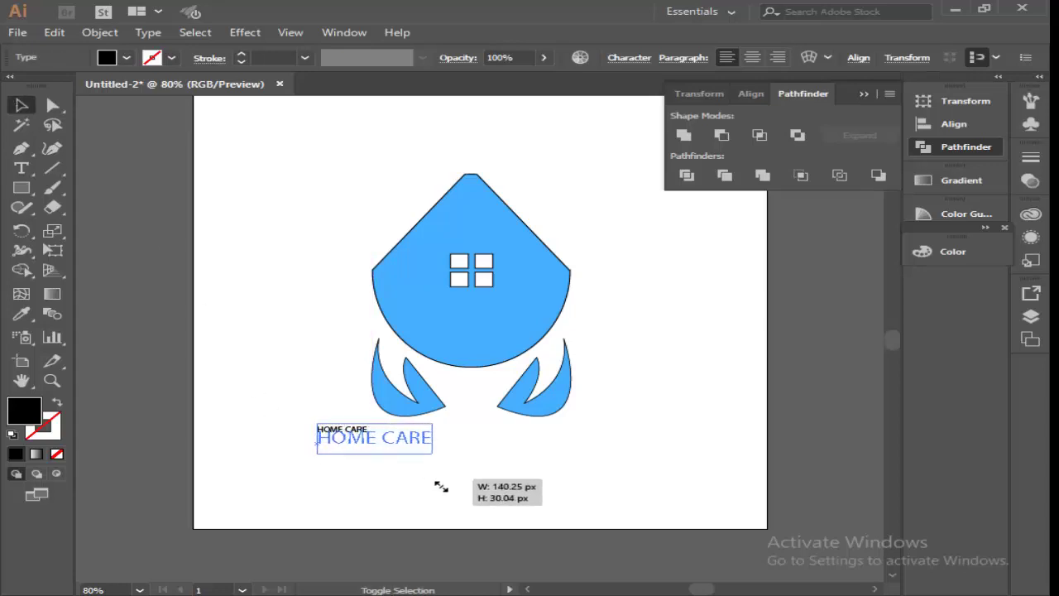
double_click(421, 441)
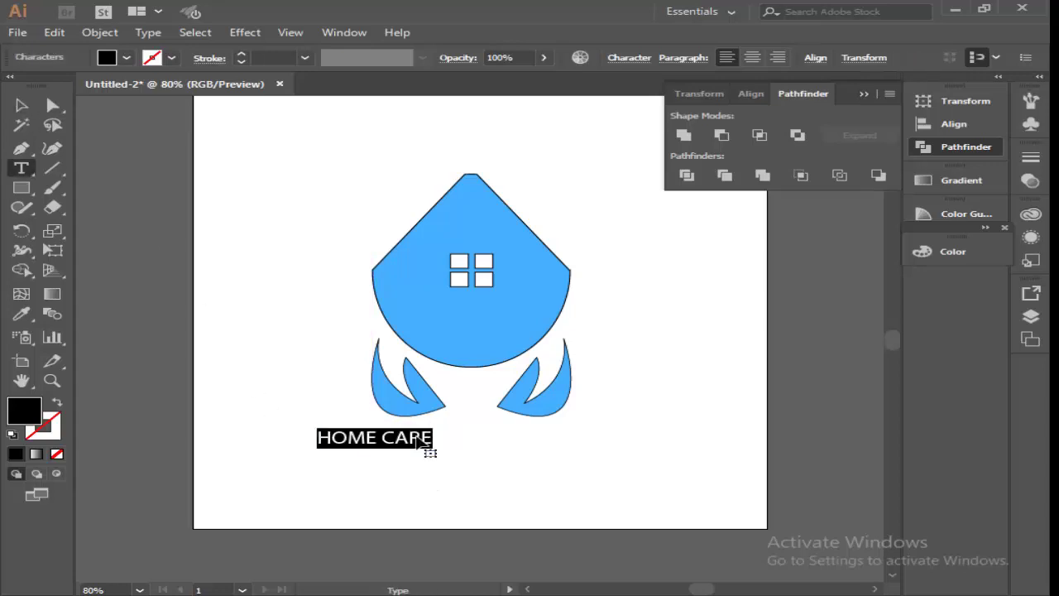
Change the HOME CARE font to Poppins Bold, then centre the caption under the leaves
left_click(640, 61)
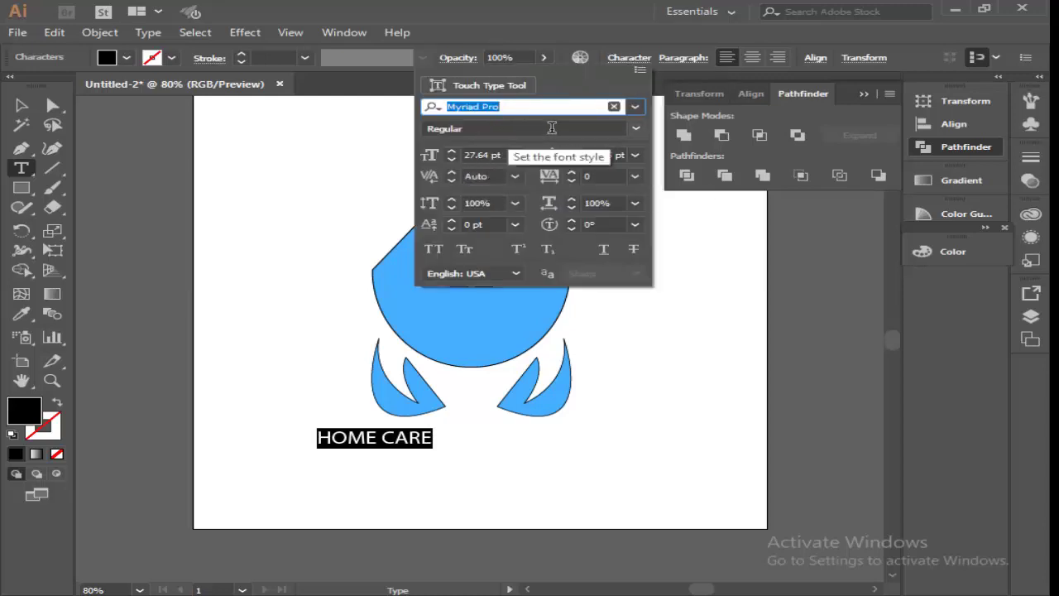
left_click(635, 128)
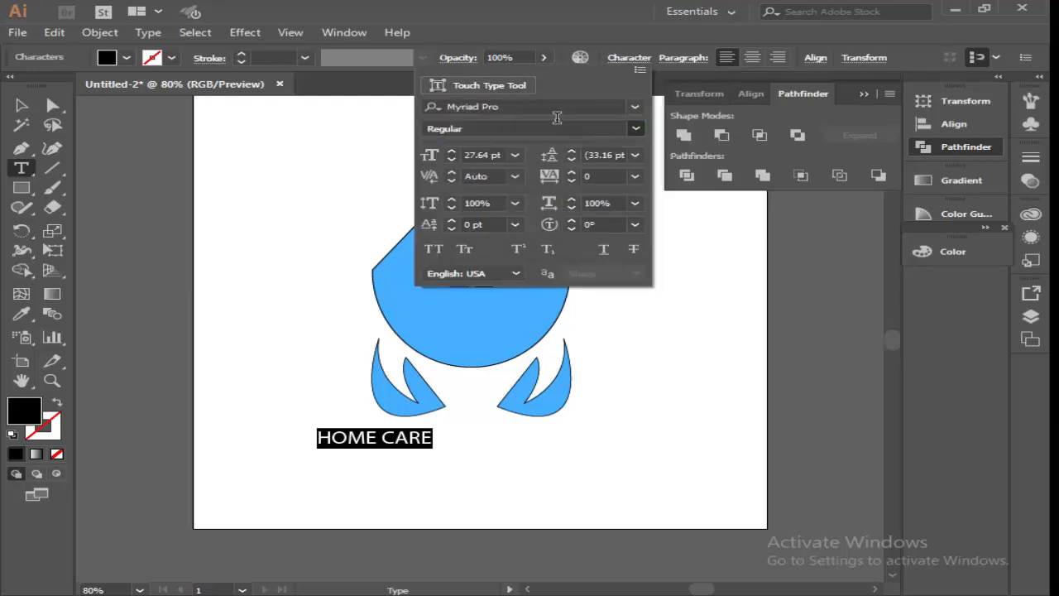
left_click(556, 109)
type("p")
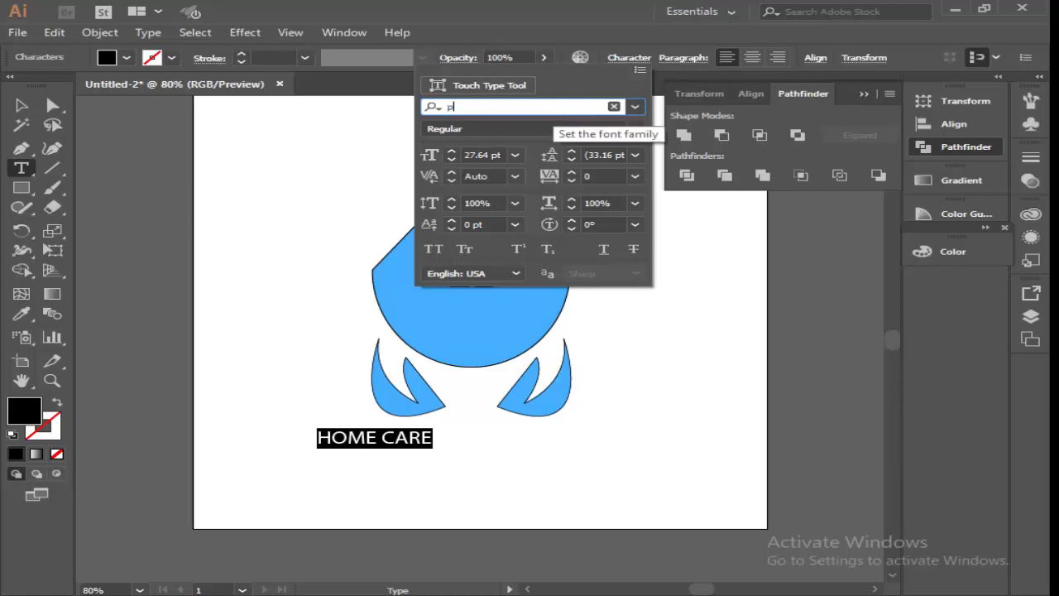
type("opp")
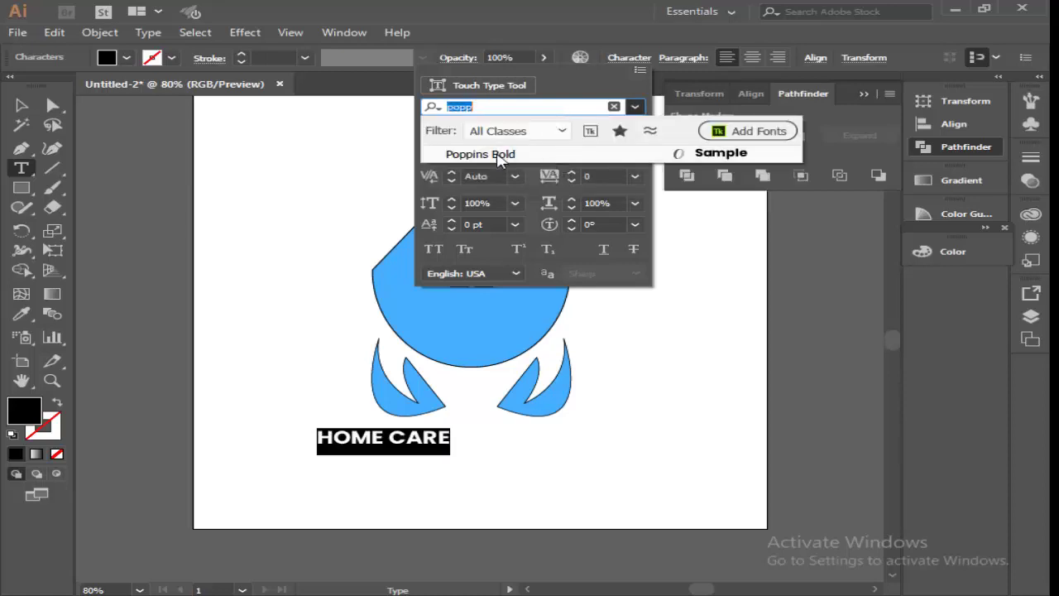
left_click(500, 154)
key("Escape")
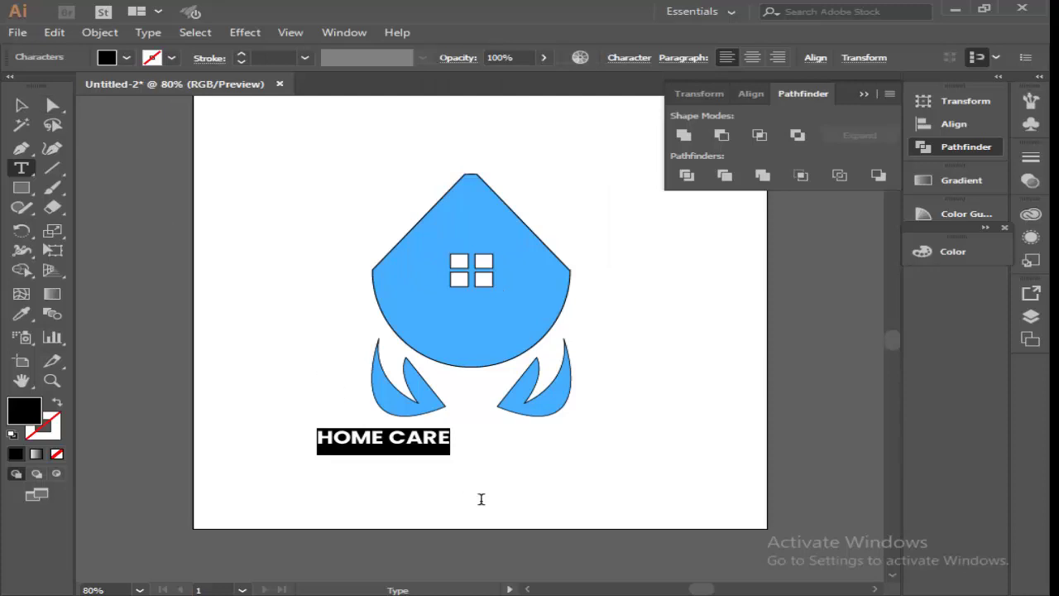
left_click(20, 106)
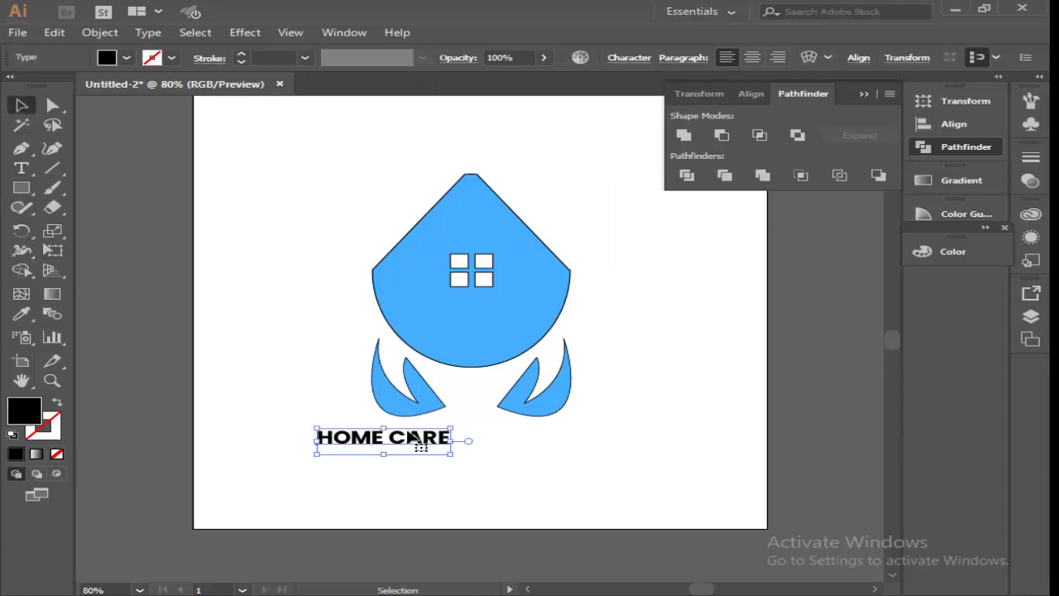
left_click_drag(405, 442, 498, 441)
Deselect the text and collapse the floating Pathfinder panel
left_click(498, 469)
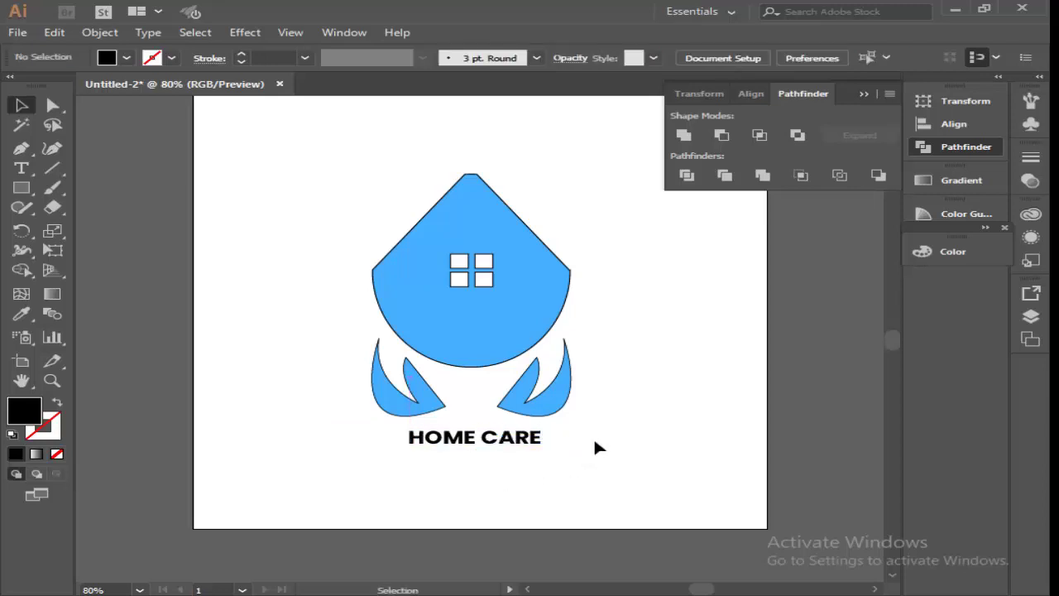
left_click(865, 94)
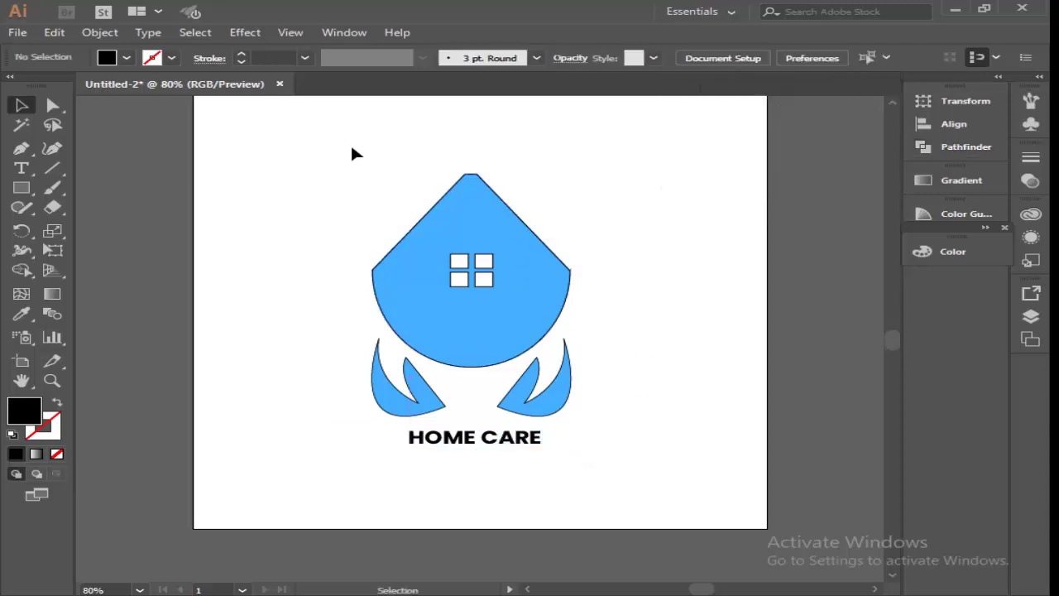